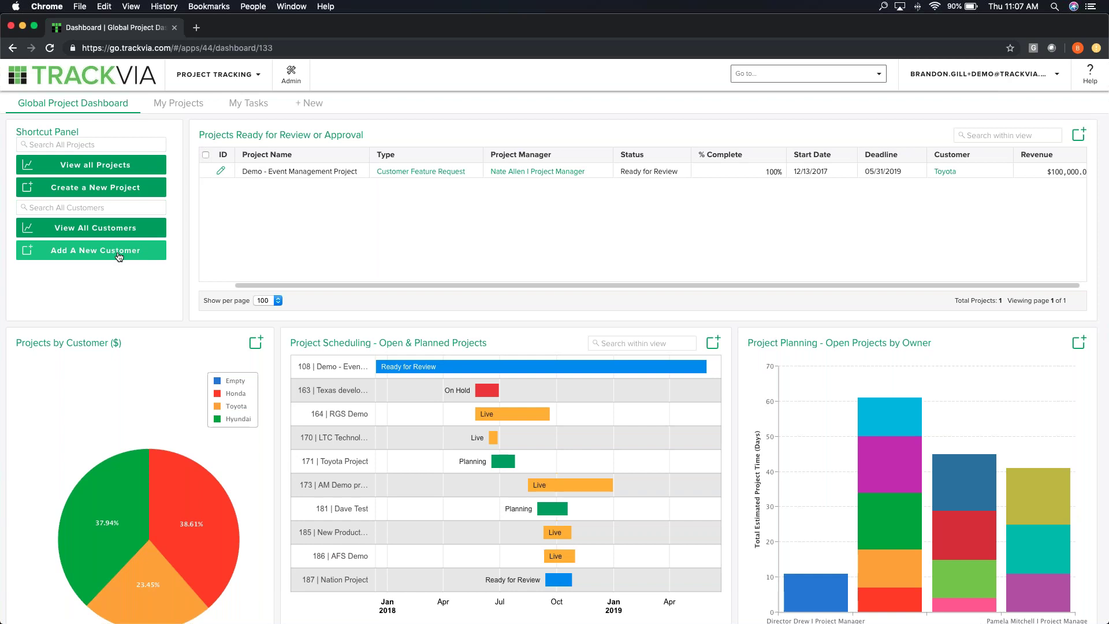
Step: Switch to the TrackVia Integrations window, maximize it and look through the Solution Demos recipes
{"action": "left_click", "coordinate": [119, 256]}
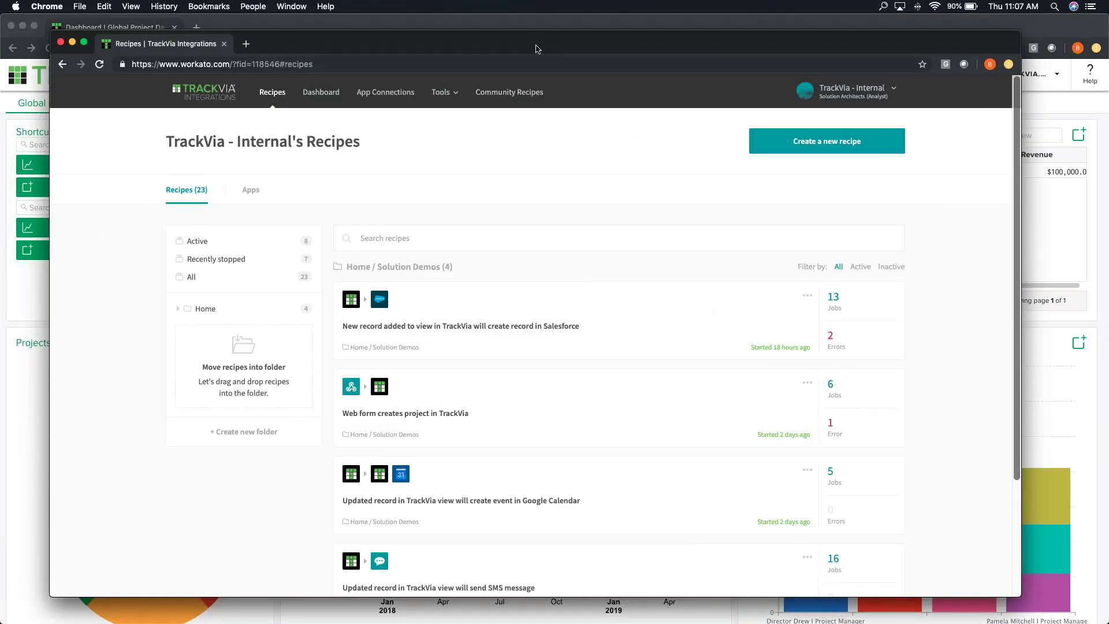
{"action": "double_click", "coordinate": [538, 50]}
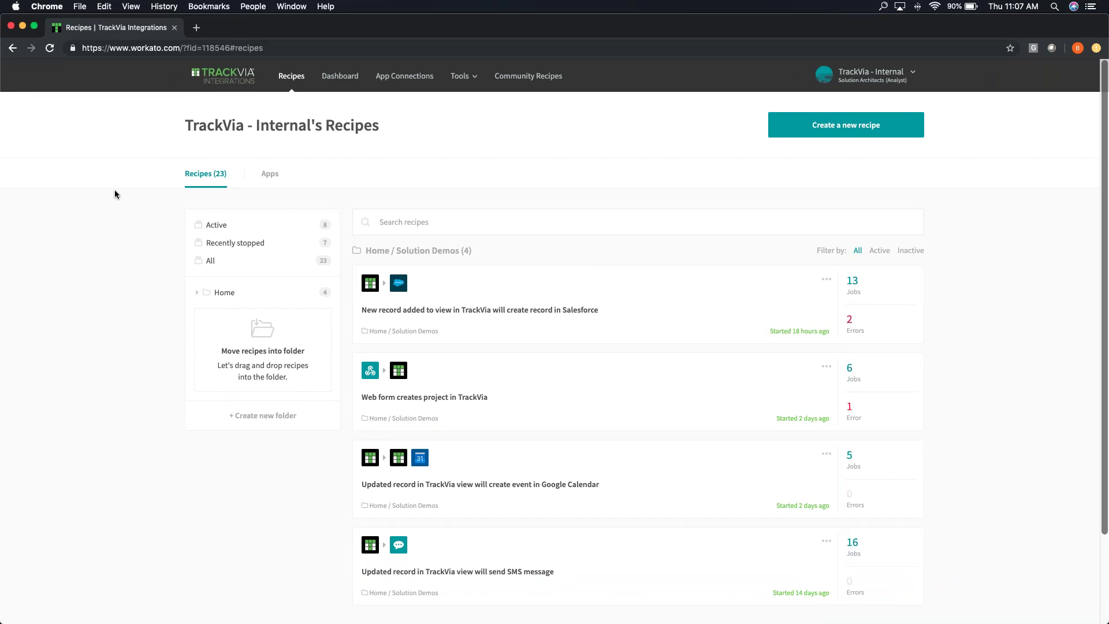
{"action": "scroll", "coordinate": [594, 201], "scroll_direction": "down", "scroll_amount": 2}
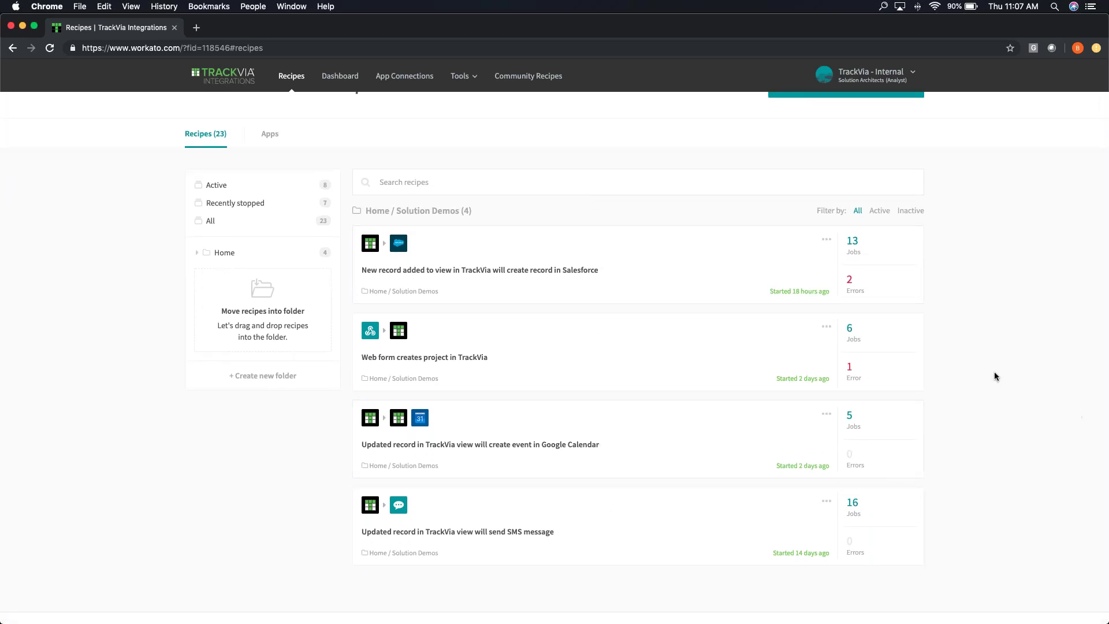
{"action": "scroll", "coordinate": [993, 373], "scroll_direction": "up", "scroll_amount": 1}
{"action": "scroll", "coordinate": [993, 372], "scroll_direction": "up", "scroll_amount": 1}
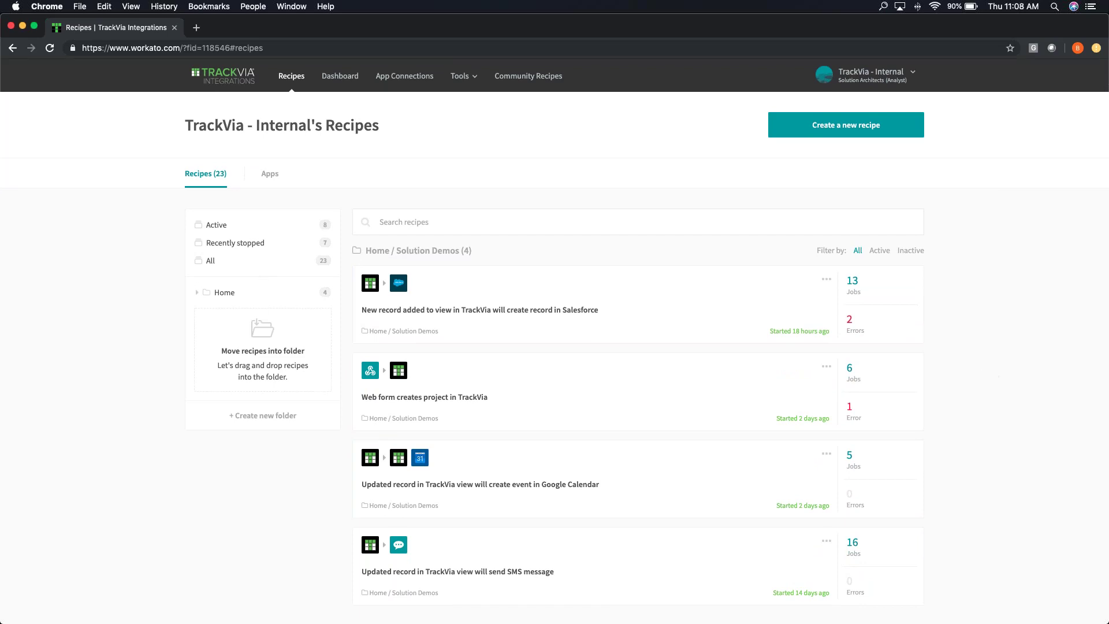
Step: Open Community Recipes in a separate browser tab, look through the available app connectors, and close that tab
{"action": "right_click", "coordinate": [544, 78]}
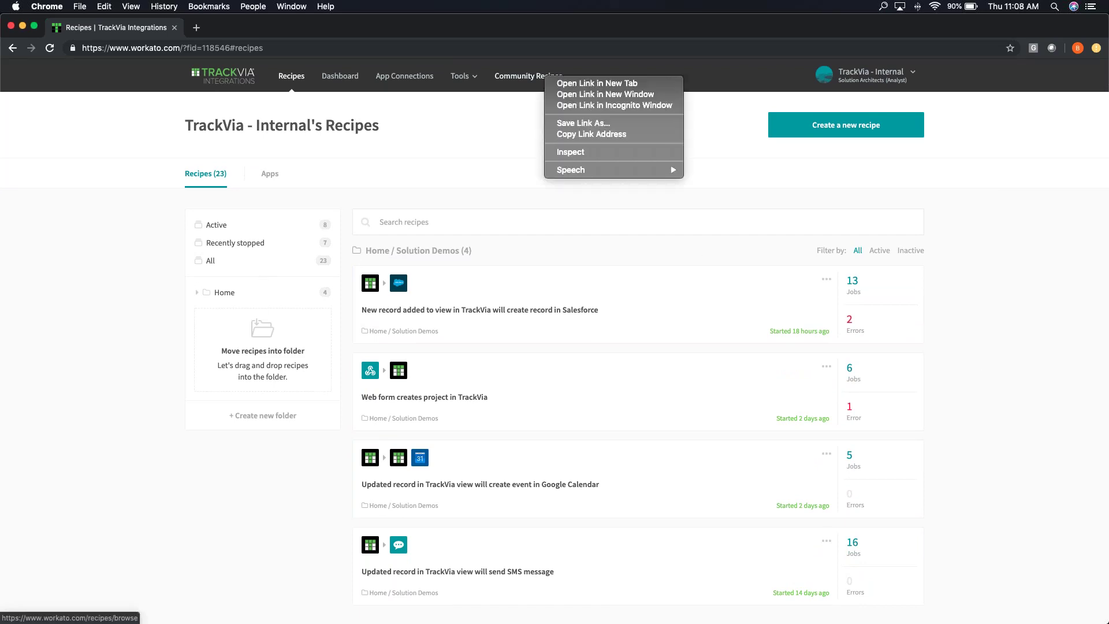
{"action": "left_click", "coordinate": [570, 84]}
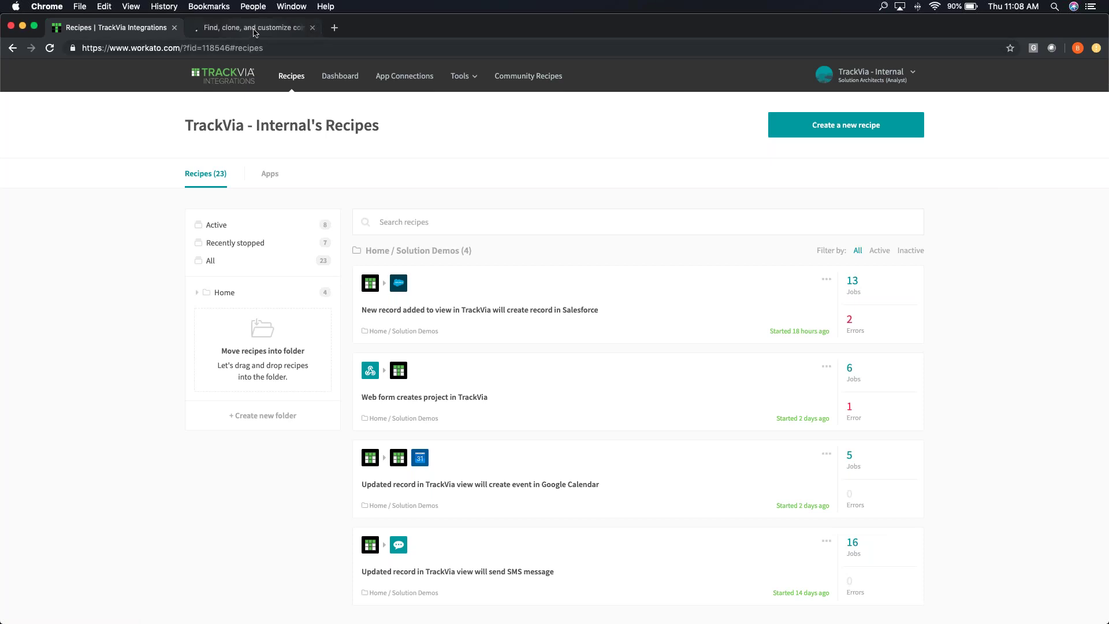
{"action": "left_click", "coordinate": [254, 30]}
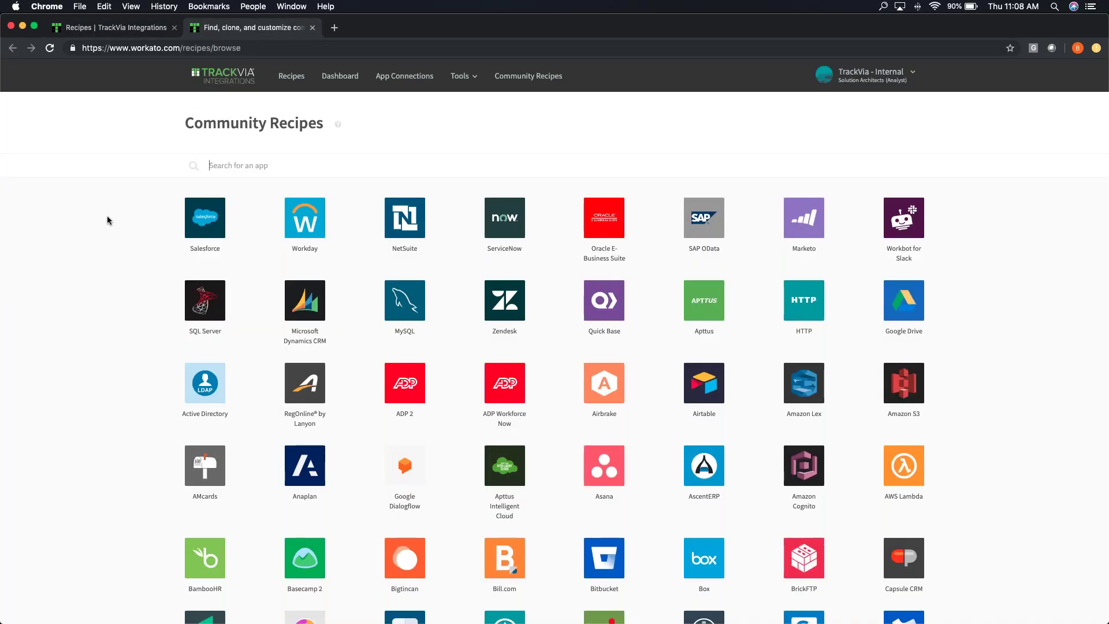
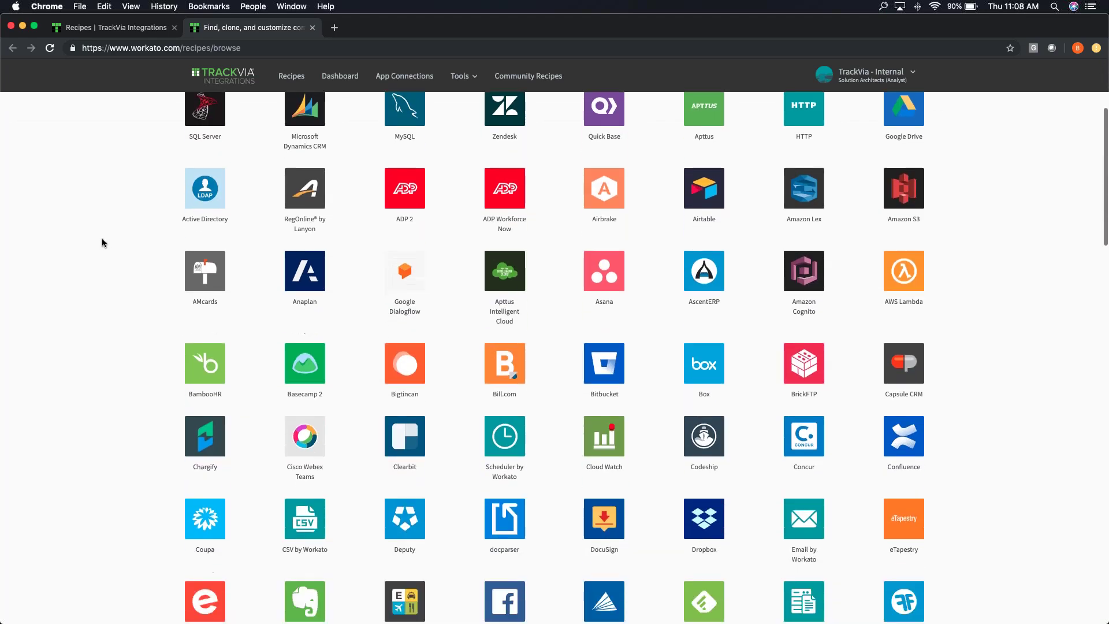
{"action": "scroll", "coordinate": [102, 239], "scroll_direction": "down", "scroll_amount": 4}
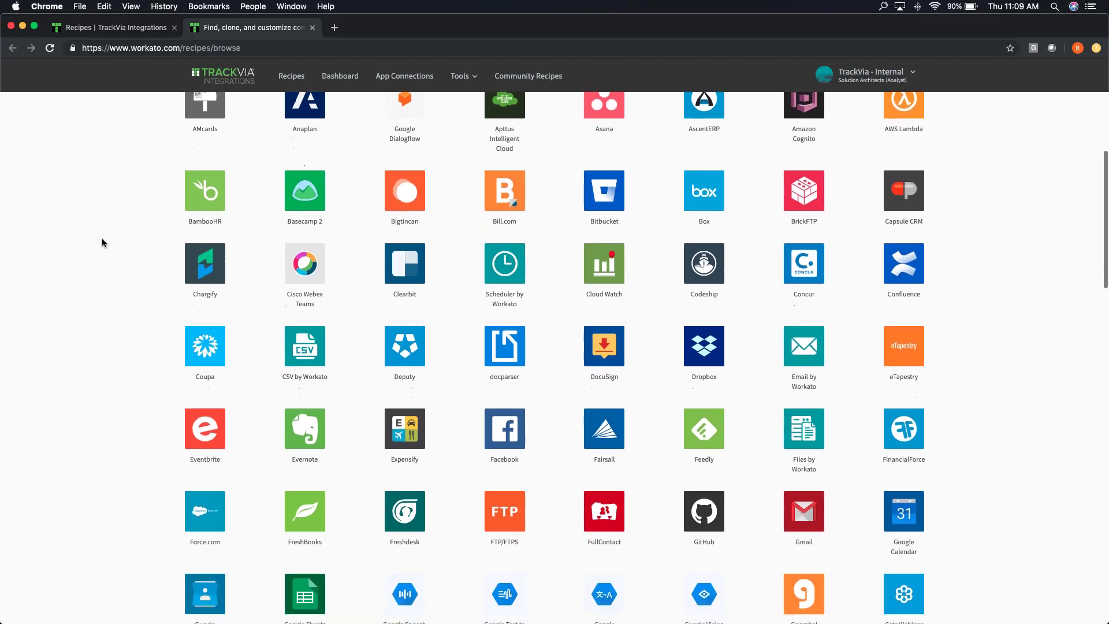
{"action": "scroll", "coordinate": [102, 238], "scroll_direction": "down", "scroll_amount": 2}
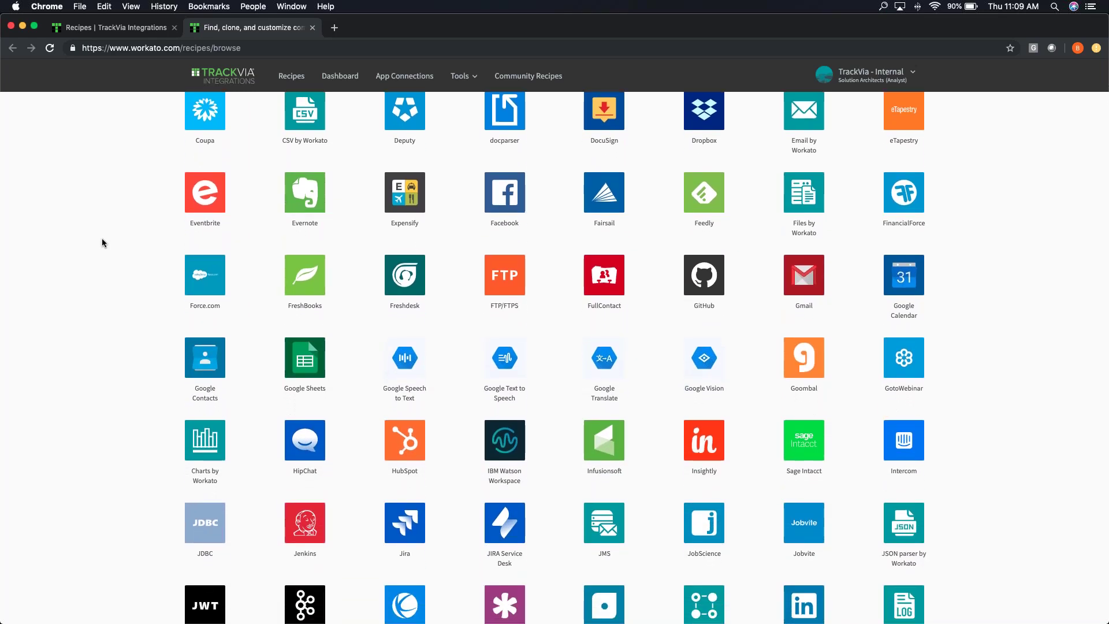
{"action": "scroll", "coordinate": [102, 238], "scroll_direction": "down", "scroll_amount": 2}
{"action": "scroll", "coordinate": [101, 242], "scroll_direction": "down", "scroll_amount": 3}
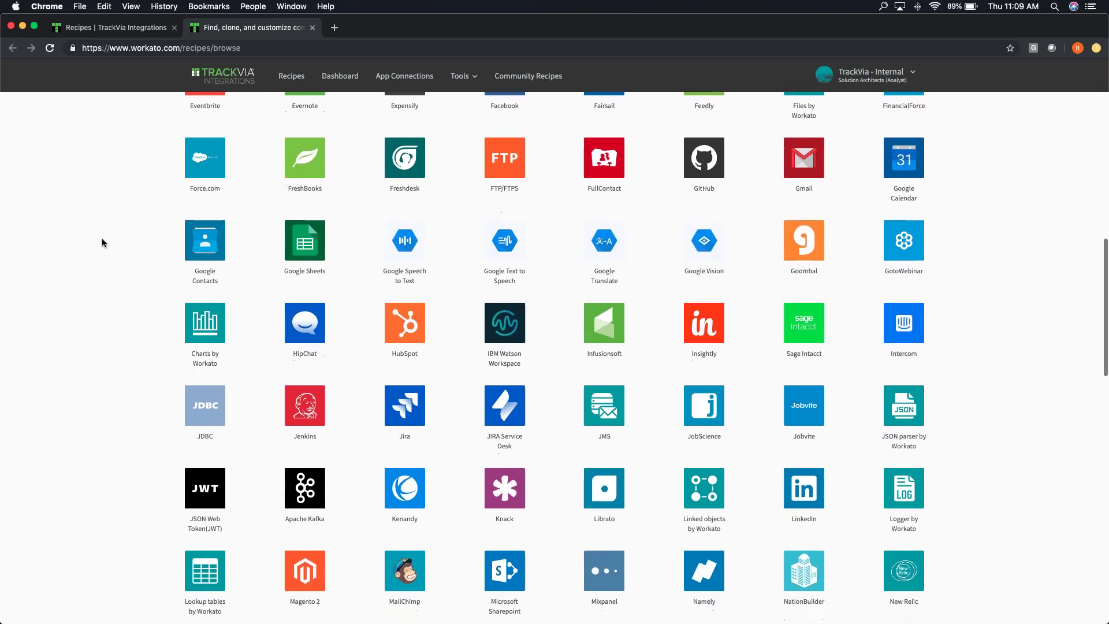
{"action": "scroll", "coordinate": [101, 243], "scroll_direction": "down", "scroll_amount": 9}
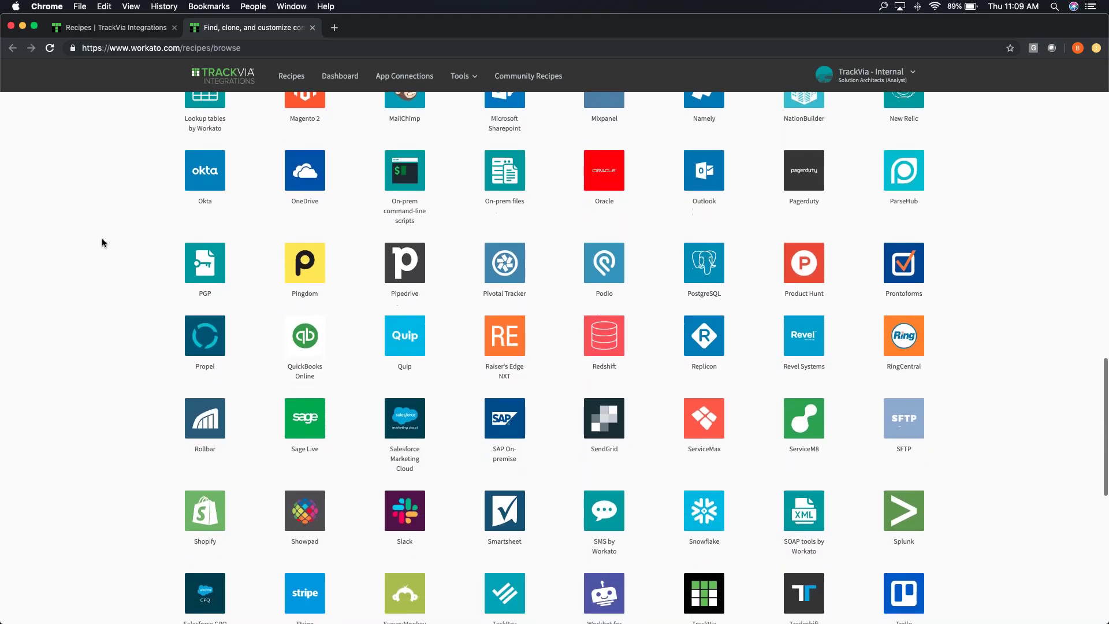
{"action": "scroll", "coordinate": [102, 243], "scroll_direction": "down", "scroll_amount": 2}
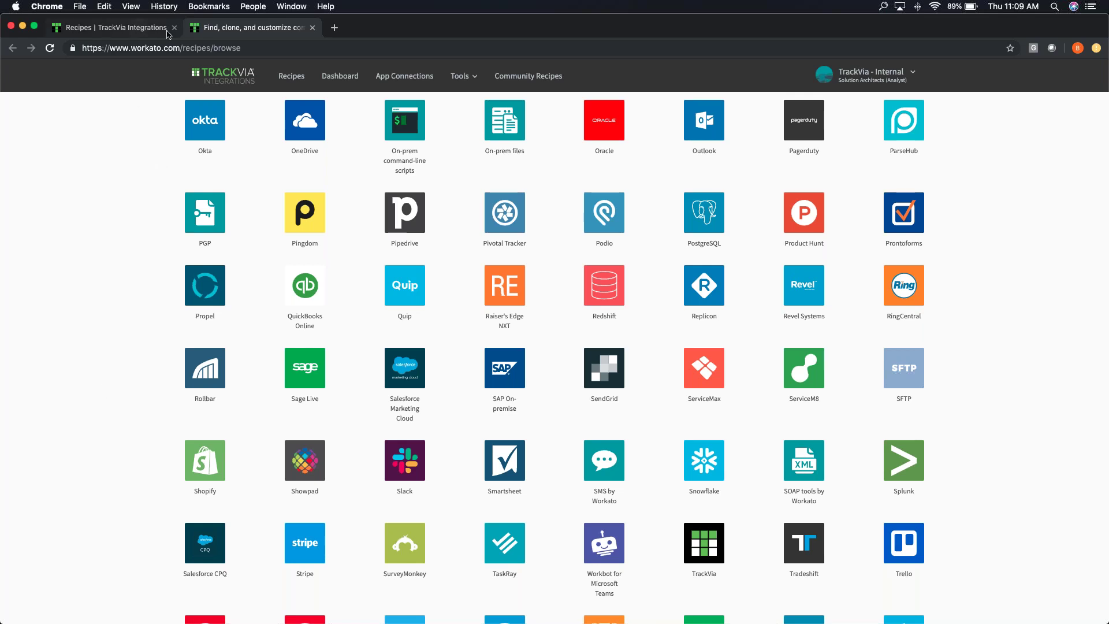
{"action": "left_click", "coordinate": [313, 27]}
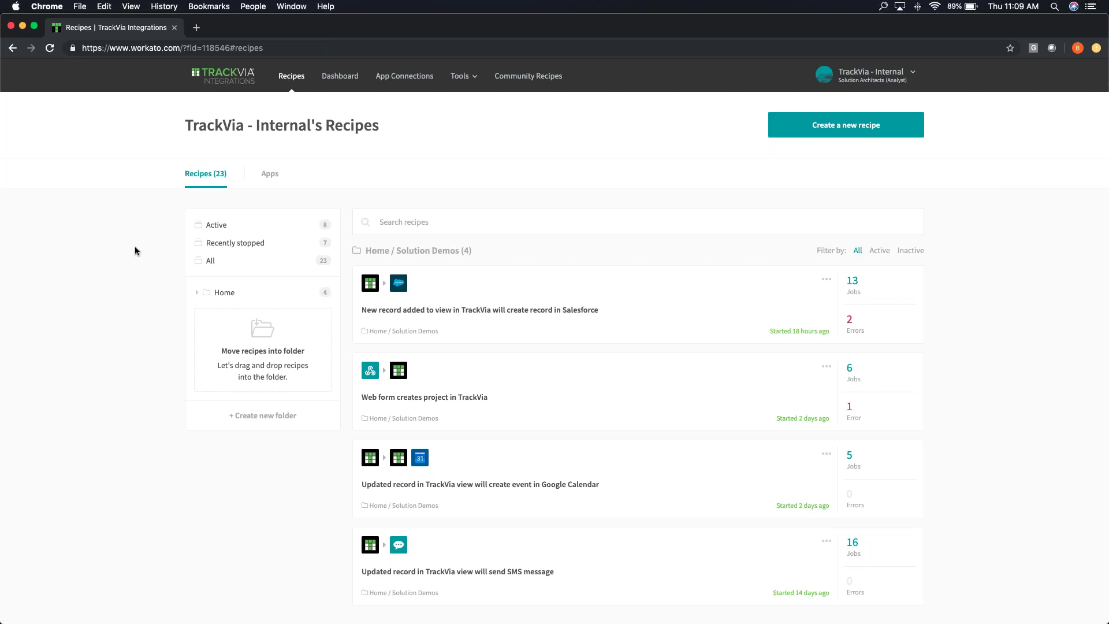
Step: Open the recipe "New record added to view in TrackVia will create record in Salesforce" and show its trigger and actions
{"action": "scroll", "coordinate": [134, 246], "scroll_direction": "down", "scroll_amount": 1}
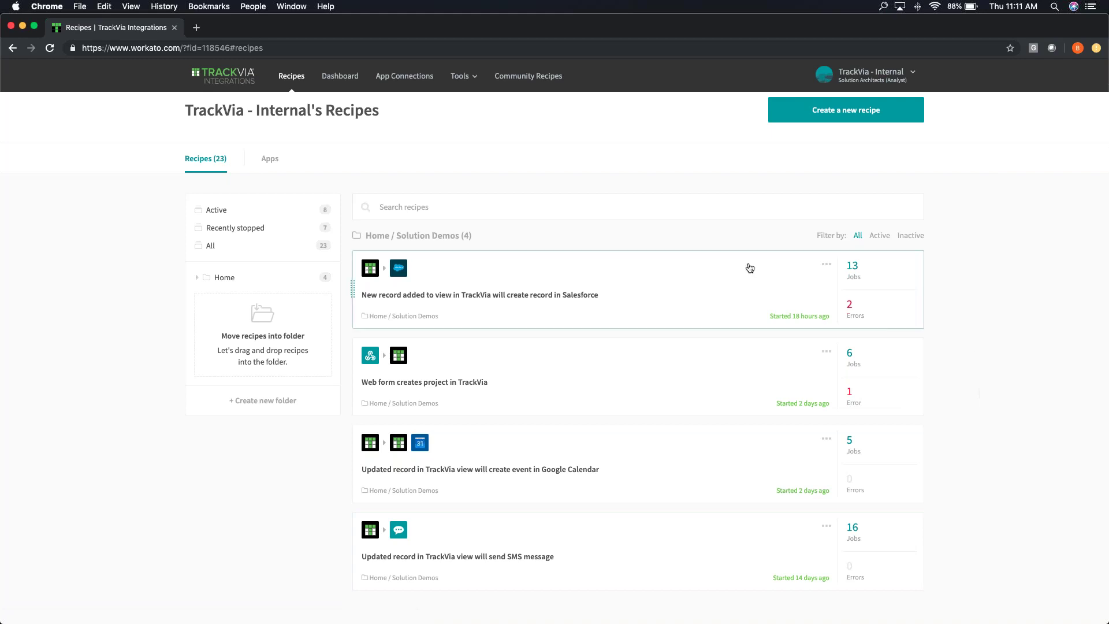
{"action": "left_click", "coordinate": [655, 293]}
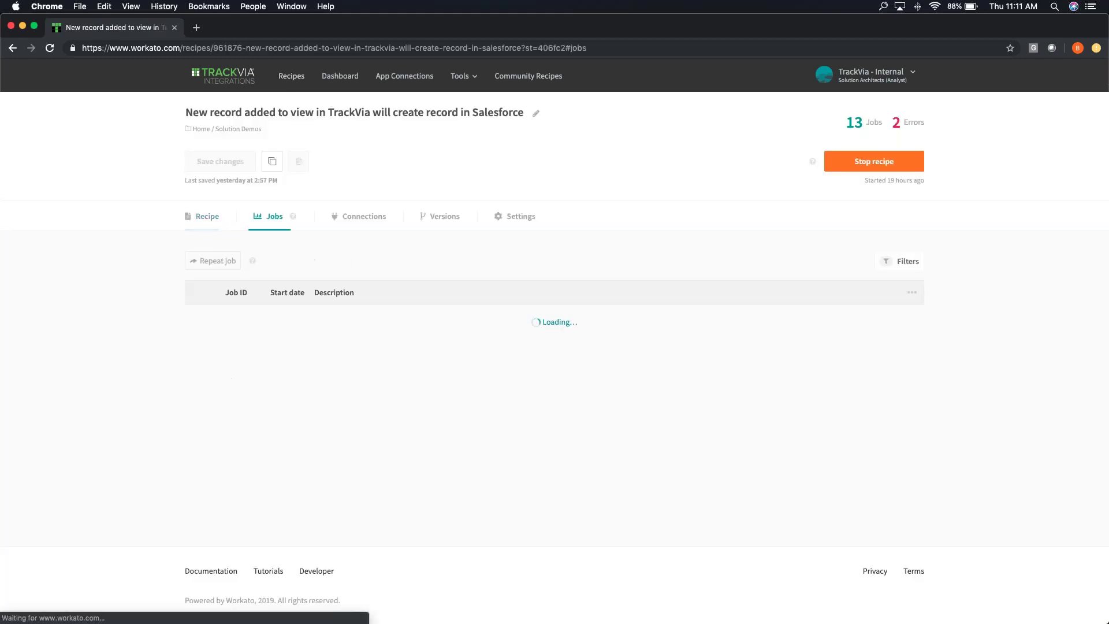
{"action": "left_click", "coordinate": [197, 221]}
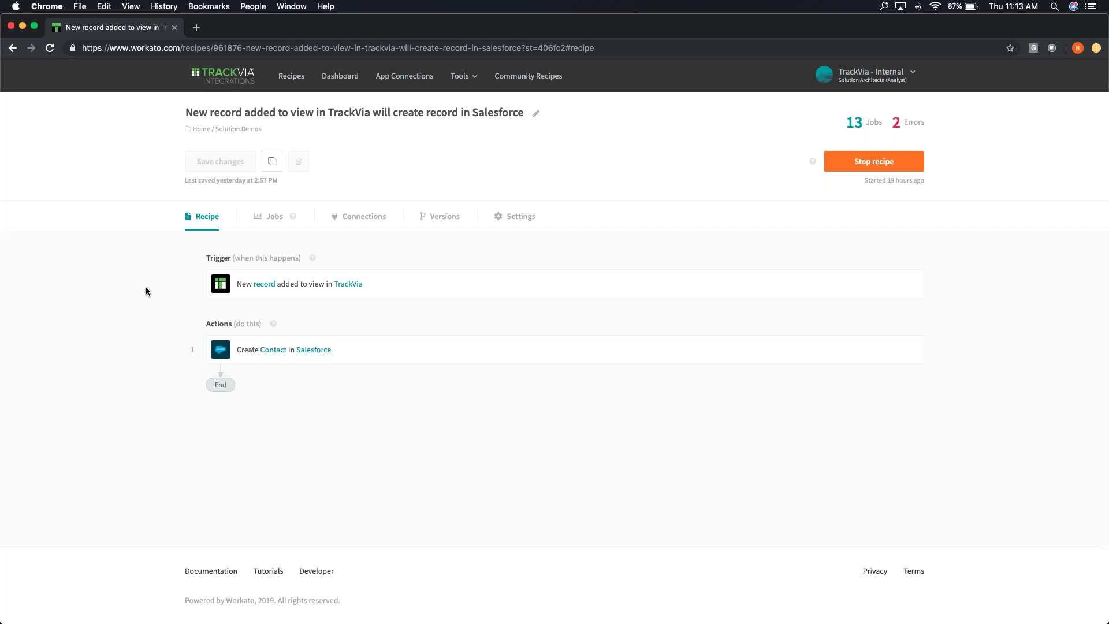
Step: Expand the TrackVia new-record trigger and examine its app, trigger event, application, view and trigger condition settings
{"action": "left_click", "coordinate": [525, 295]}
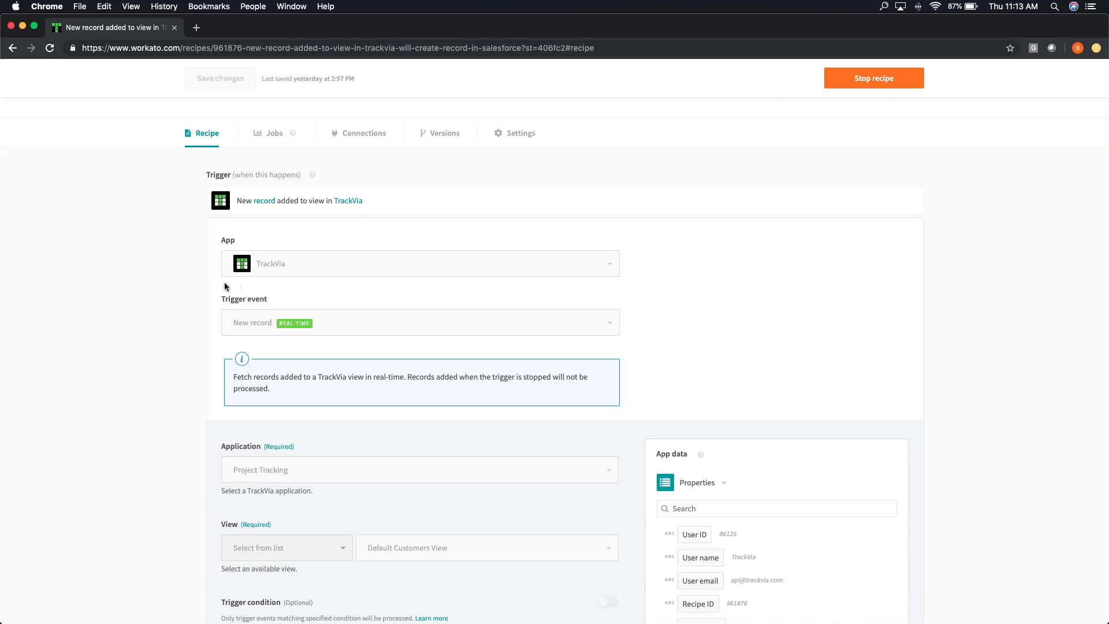
{"action": "scroll", "coordinate": [197, 296], "scroll_direction": "down", "scroll_amount": 1}
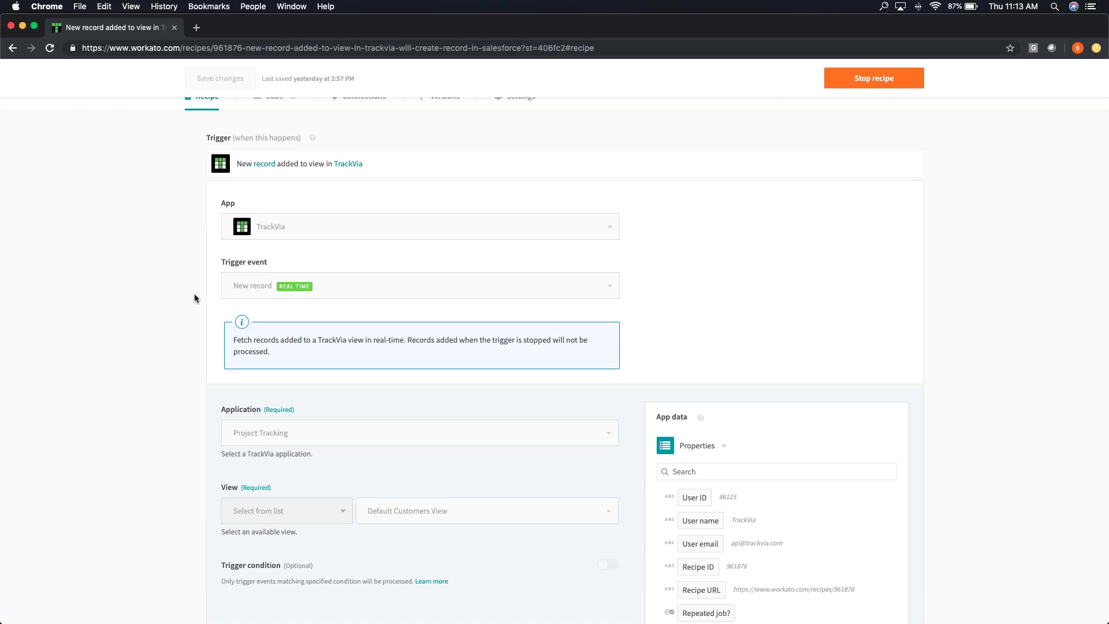
{"action": "scroll", "coordinate": [194, 294], "scroll_direction": "down", "scroll_amount": 3}
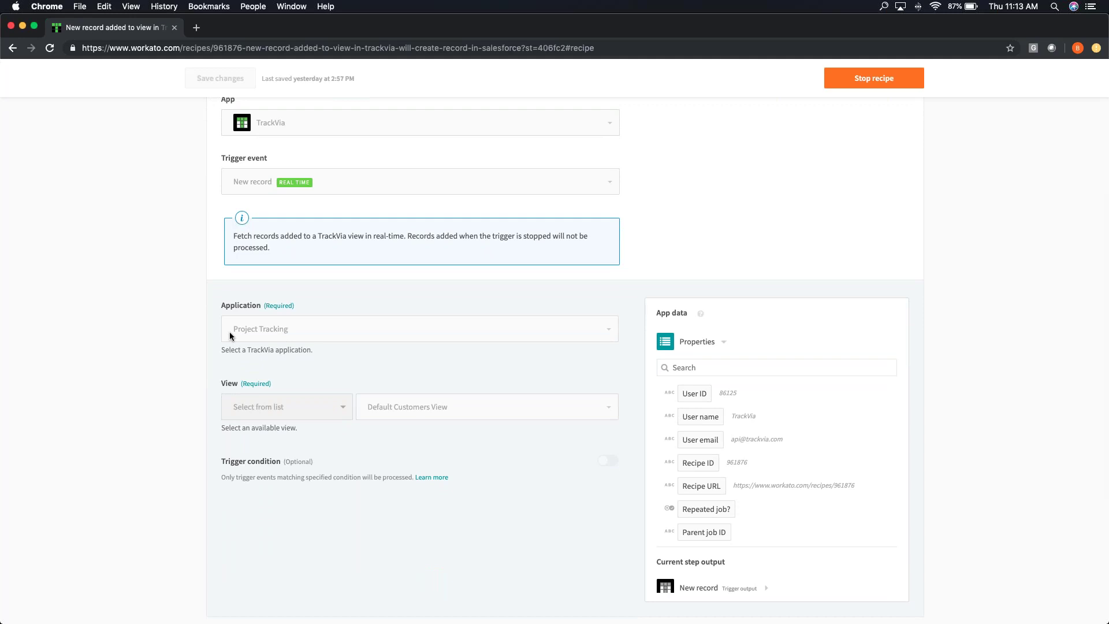
{"action": "scroll", "coordinate": [378, 365], "scroll_direction": "down", "scroll_amount": 1}
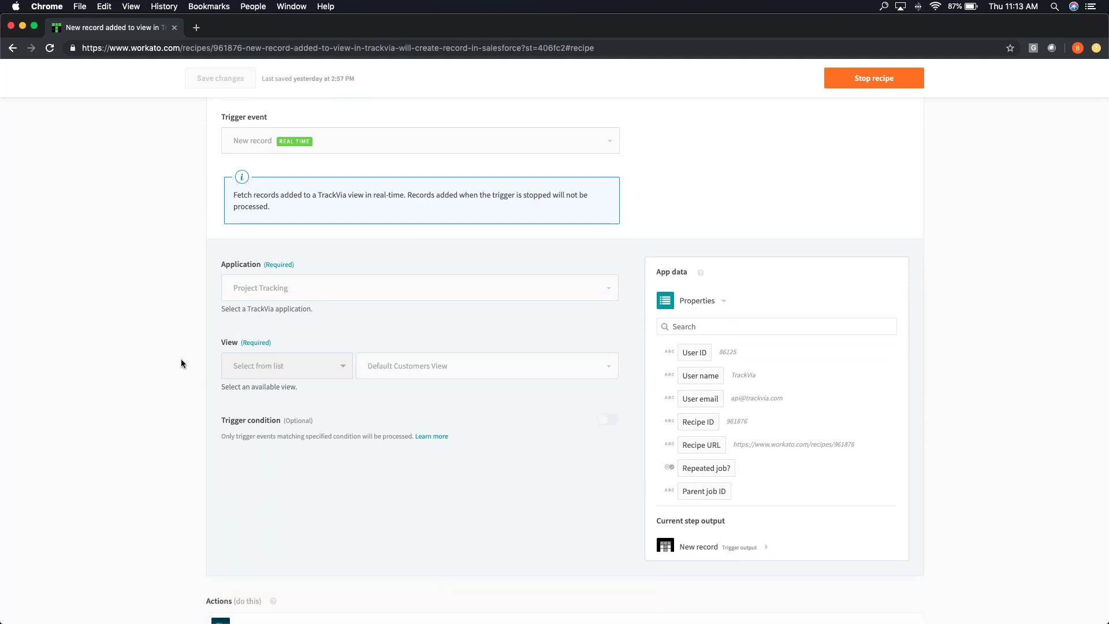
{"action": "scroll", "coordinate": [182, 359], "scroll_direction": "down", "scroll_amount": 2}
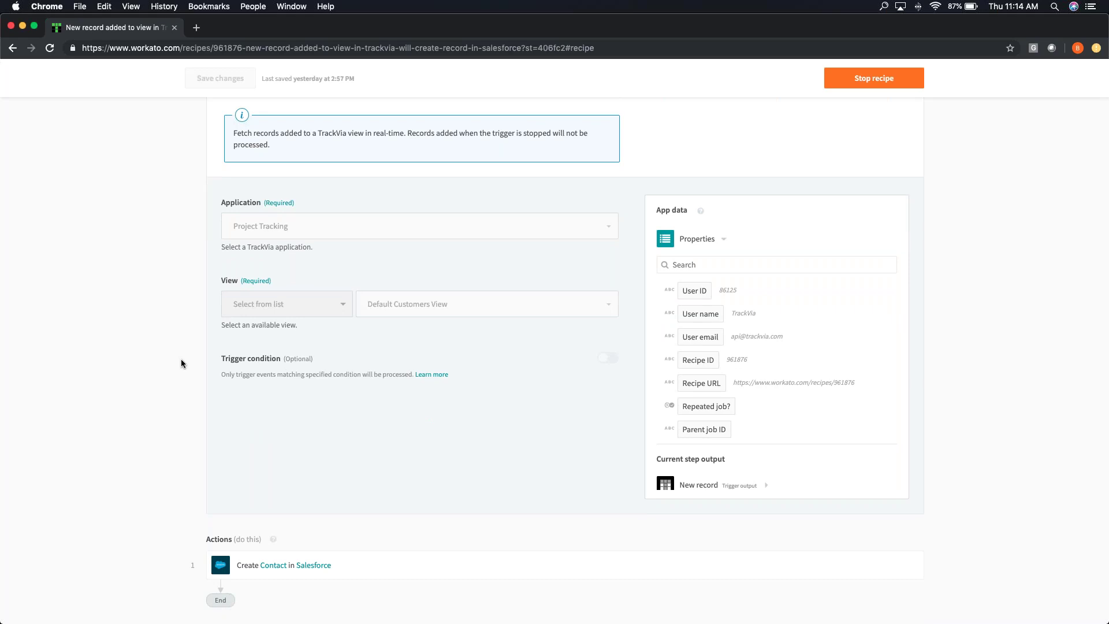
{"action": "scroll", "coordinate": [177, 367], "scroll_direction": "down", "scroll_amount": 5}
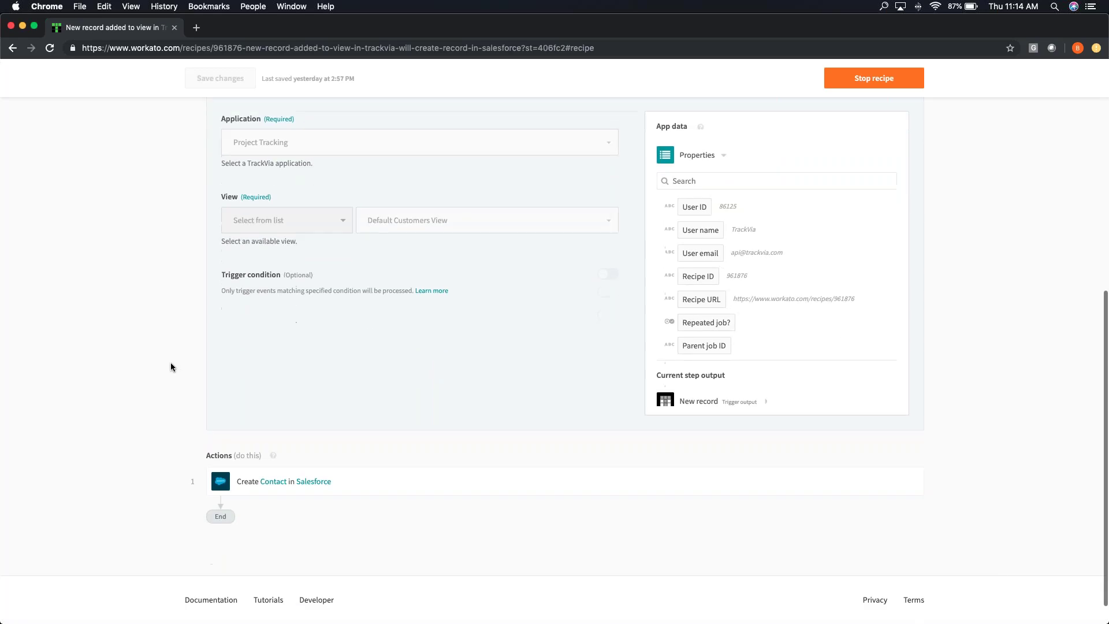
Step: Stop the recipe and map the trigger's Customer_ID to the Account ID field of the Salesforce Create Contact action
{"action": "left_click", "coordinate": [426, 463]}
{"action": "scroll", "coordinate": [188, 438], "scroll_direction": "up", "scroll_amount": 4}
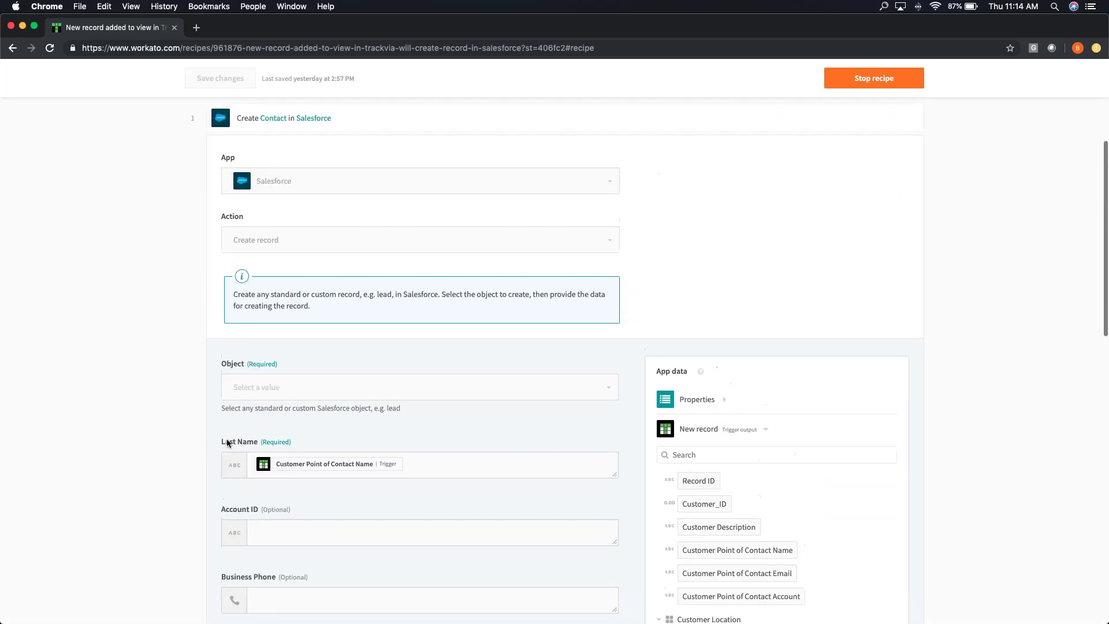
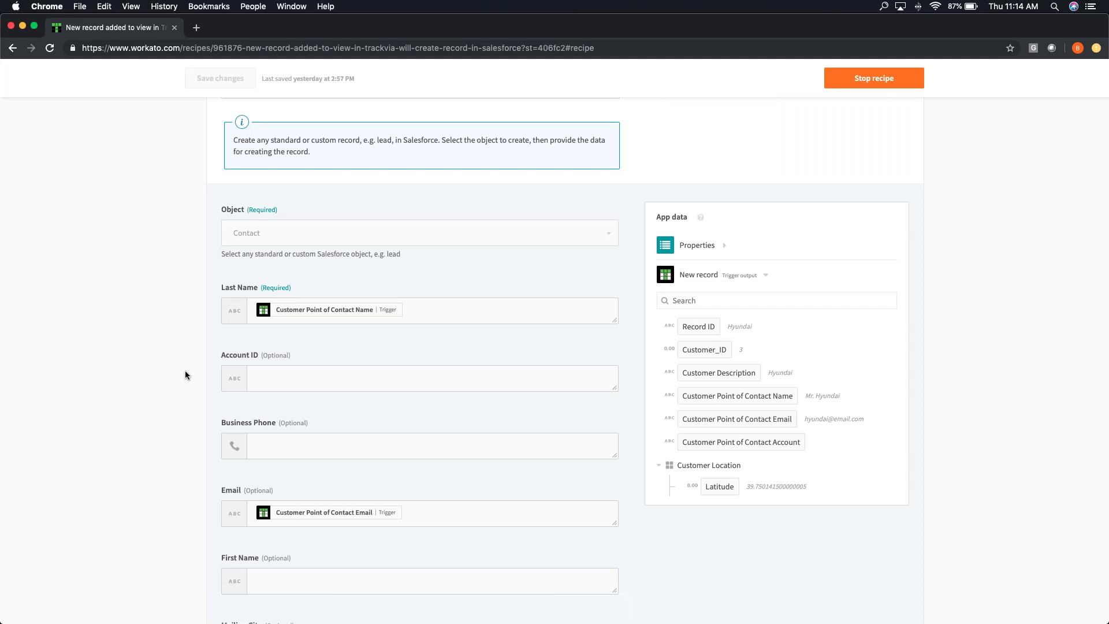
{"action": "left_click", "coordinate": [838, 86]}
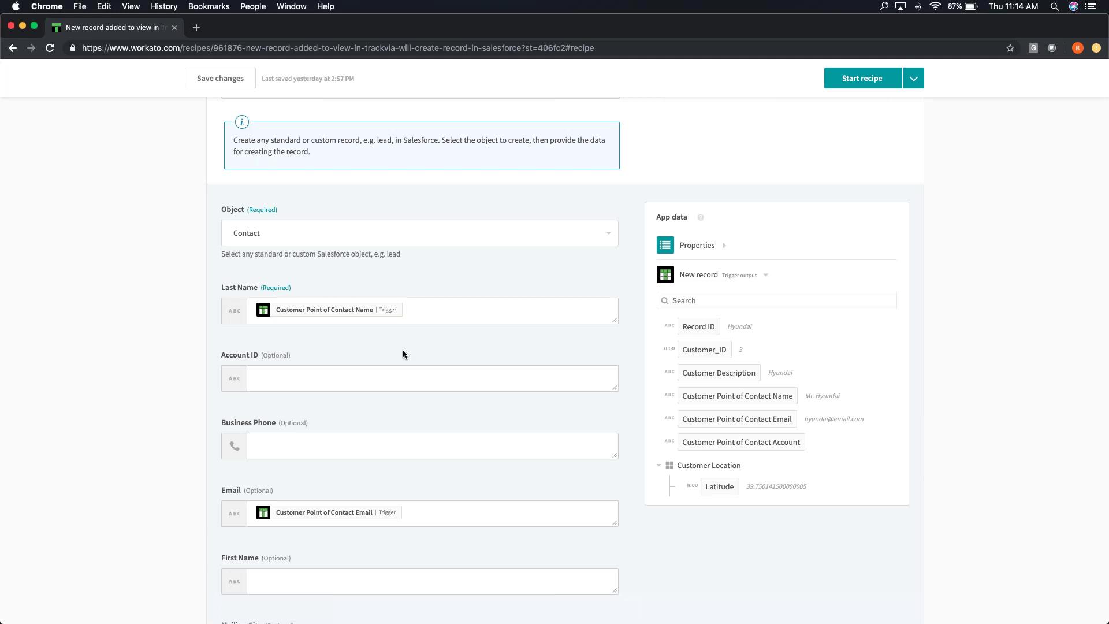
{"action": "left_click_drag", "start_coordinate": [703, 352], "coordinate": [379, 376]}
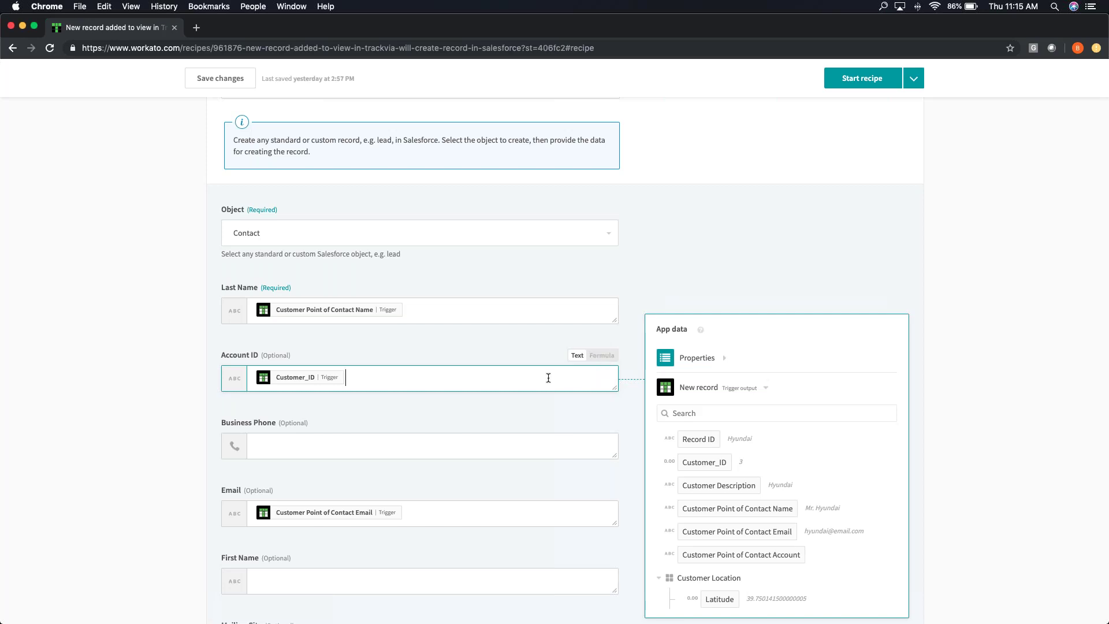
Step: Remove the Customer_ID mapping from the Account ID field and start the recipe again
{"action": "key", "text": "BackSpace"}
{"action": "left_click", "coordinate": [750, 275]}
{"action": "left_click", "coordinate": [863, 79]}
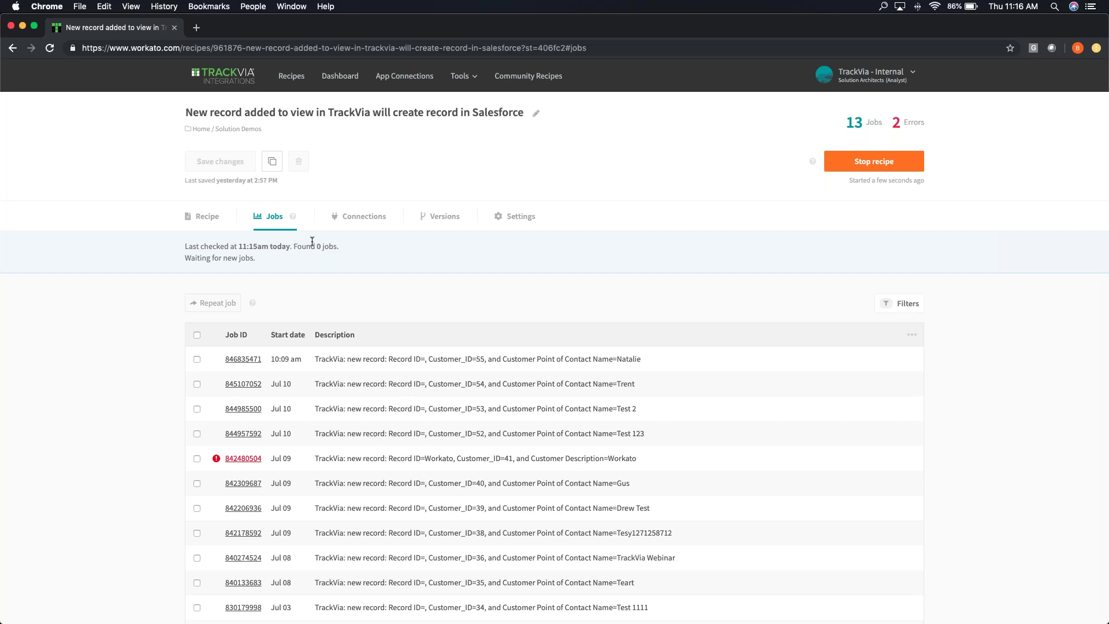
Step: Review the recipe's connections, version history, and public-sharing and concurrency settings
{"action": "left_click", "coordinate": [364, 226]}
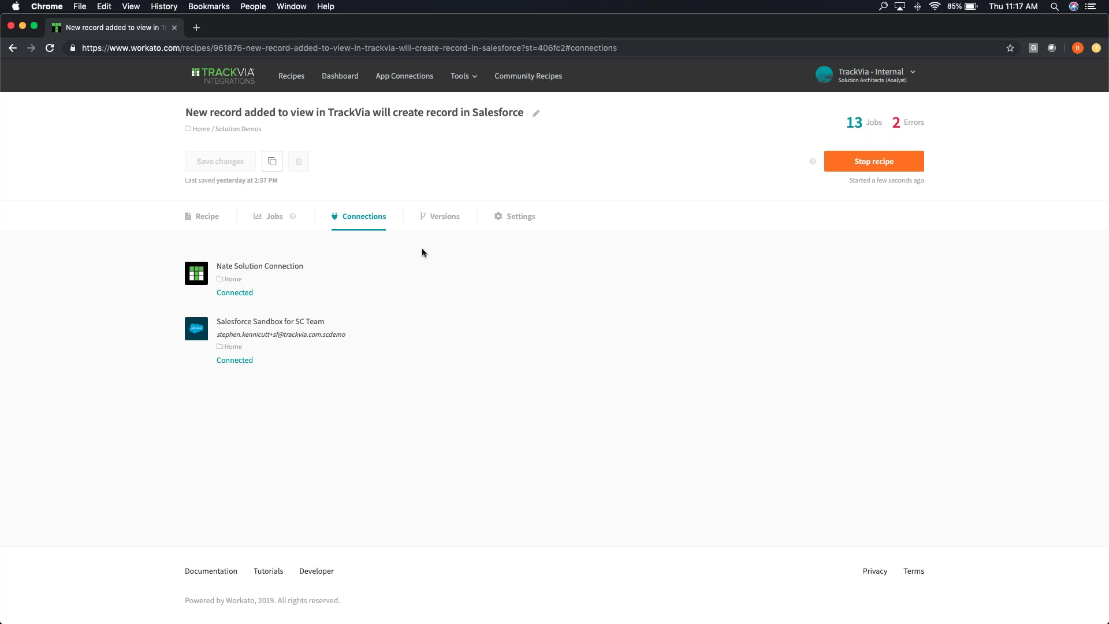
{"action": "left_click", "coordinate": [440, 219]}
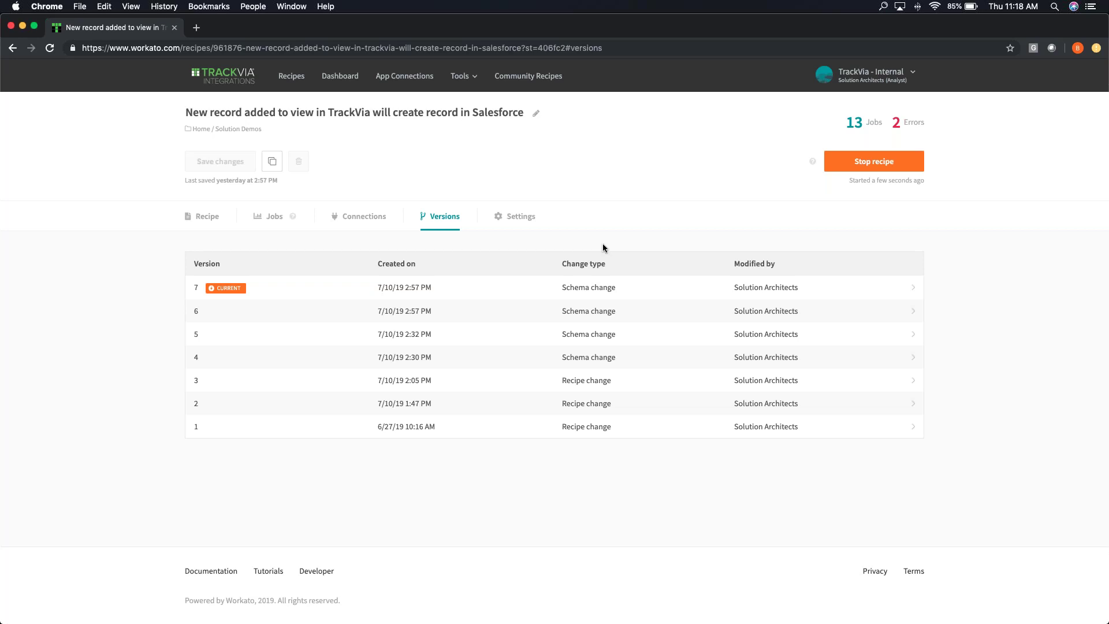
{"action": "left_click", "coordinate": [516, 216]}
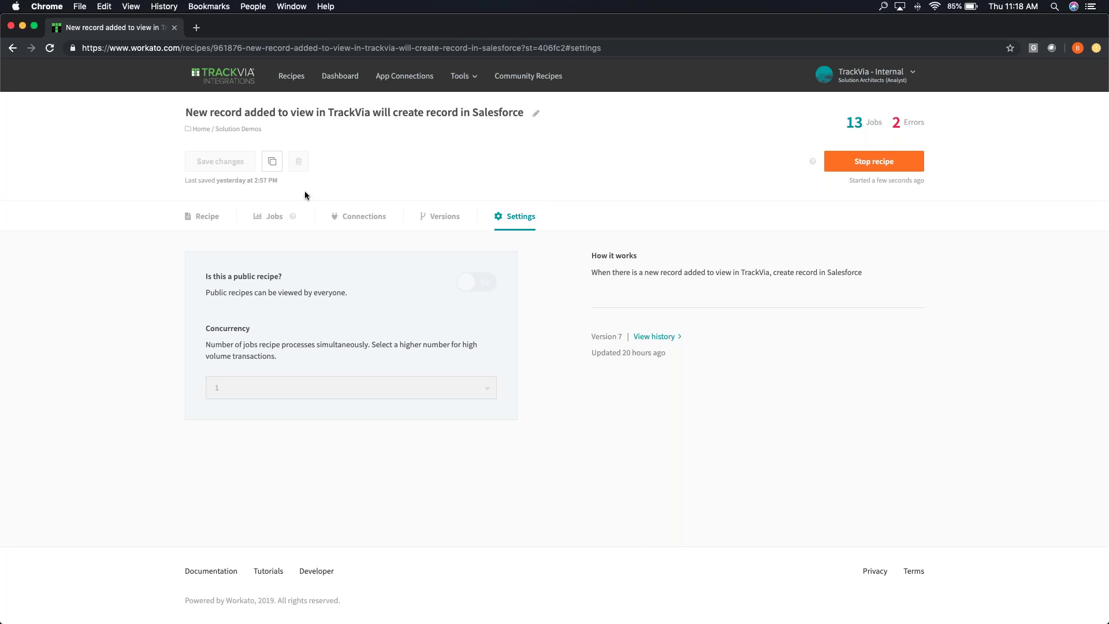
Step: Inspect the error report of the failed Jul 09 job and return to the recipe's job list
{"action": "left_click", "coordinate": [280, 217]}
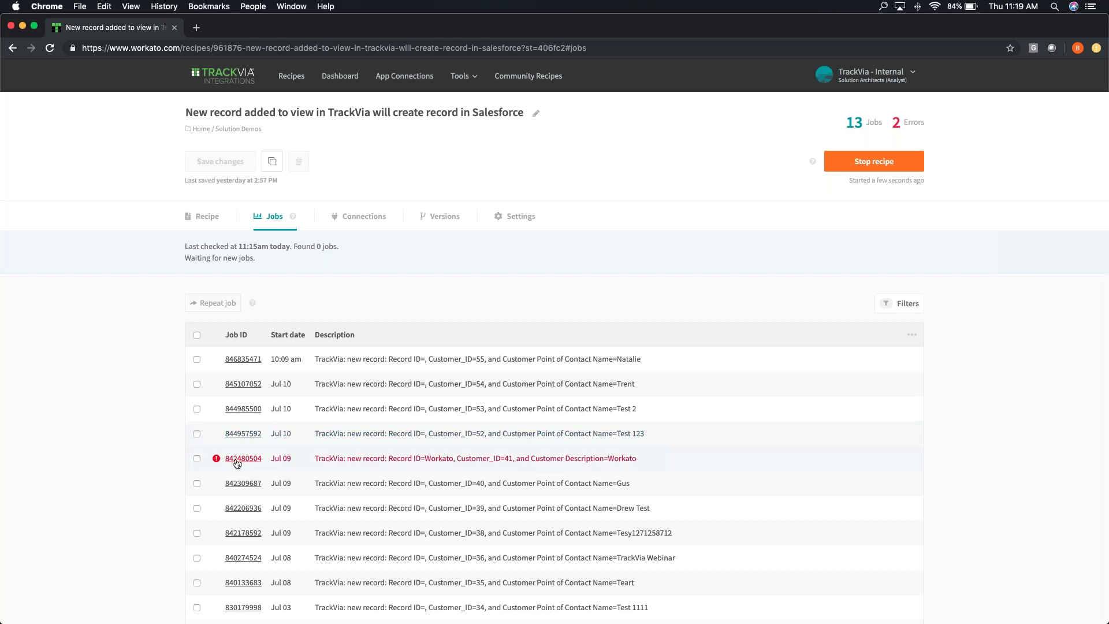
{"action": "mouse_move", "coordinate": [238, 463]}
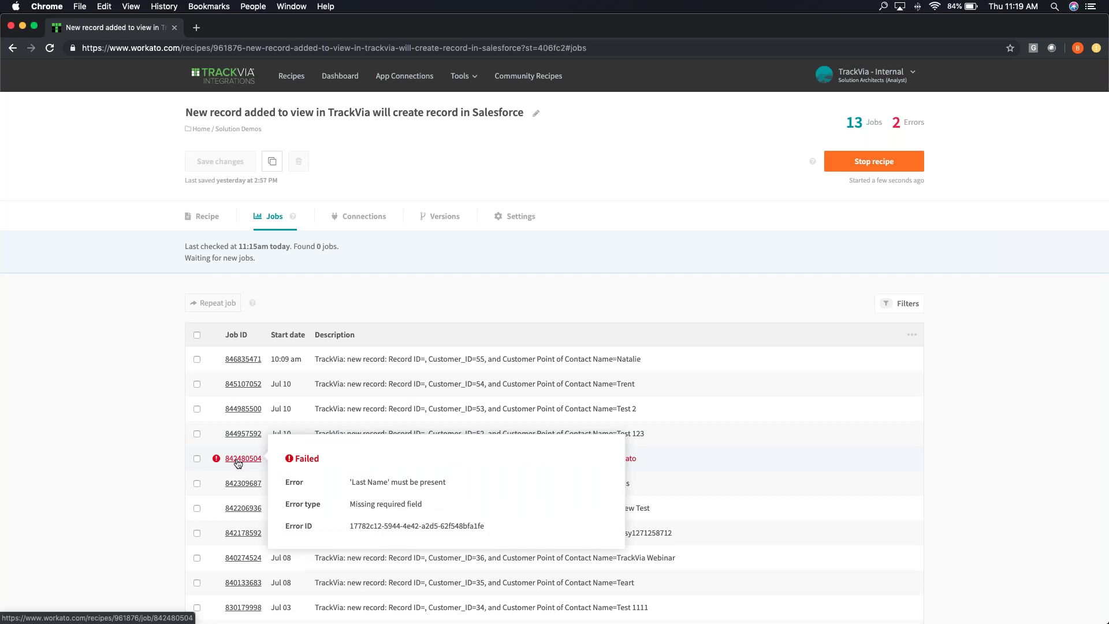
{"action": "left_click", "coordinate": [237, 461]}
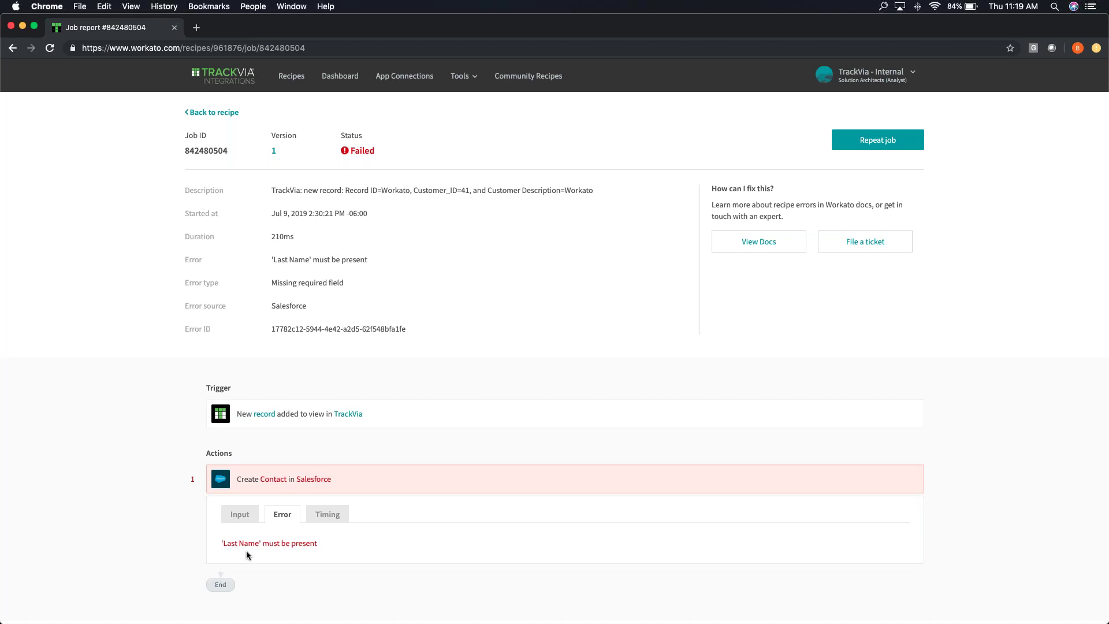
{"action": "left_click", "coordinate": [12, 48]}
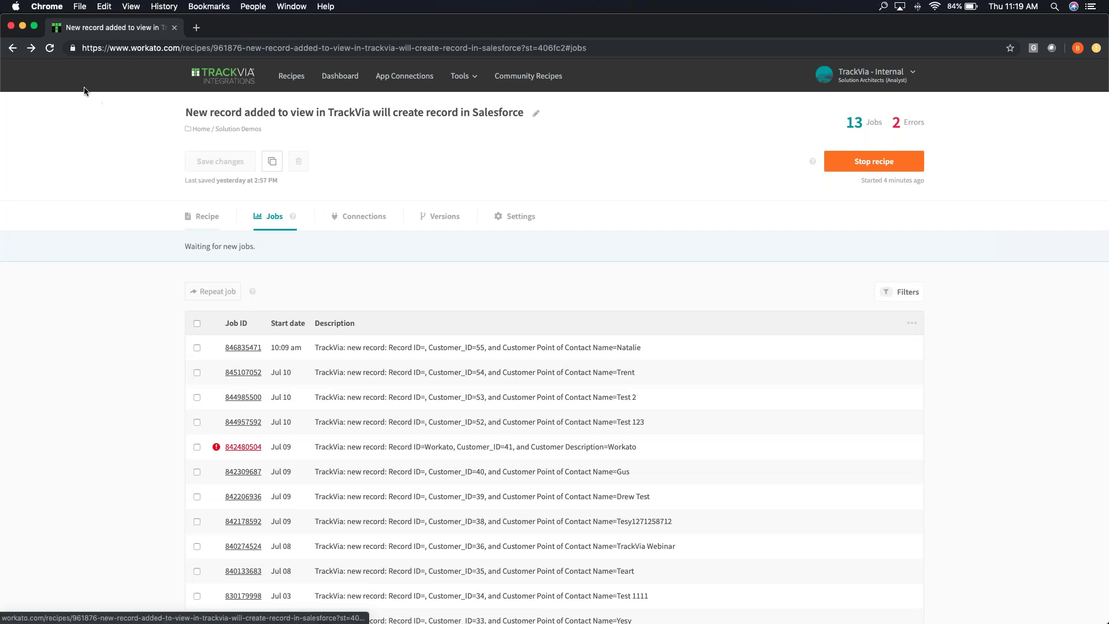
Step: Arrange the TrackVia project dashboard and the recipe's job list side by side
{"action": "left_click_drag", "start_coordinate": [5, 17], "coordinate": [546, 16]}
{"action": "left_click", "coordinate": [501, 28]}
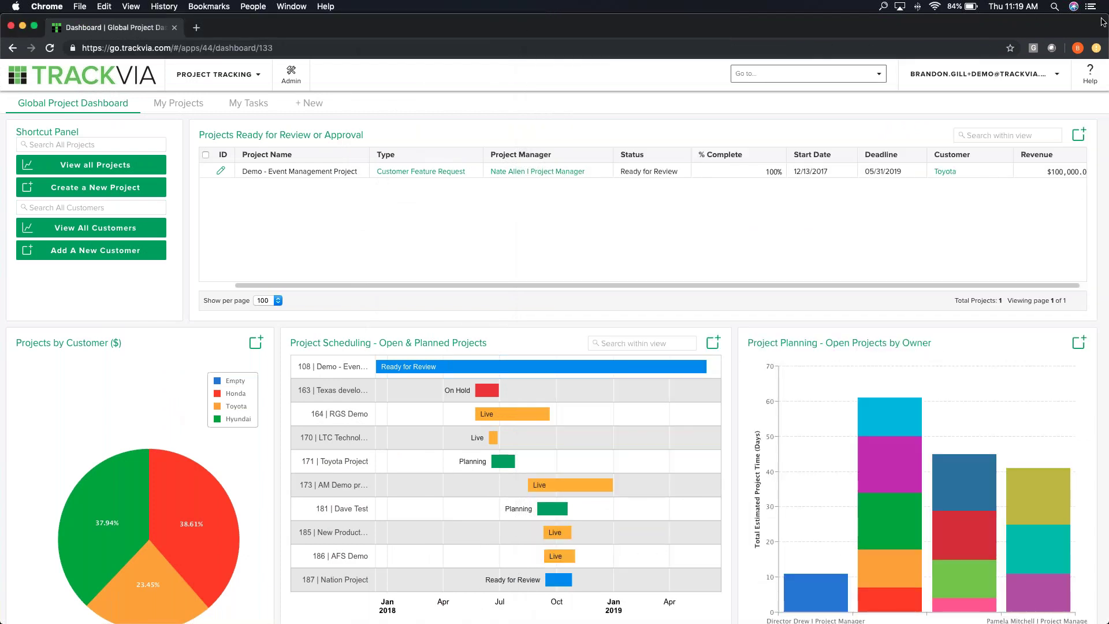
{"action": "left_click_drag", "start_coordinate": [1106, 16], "coordinate": [540, 12]}
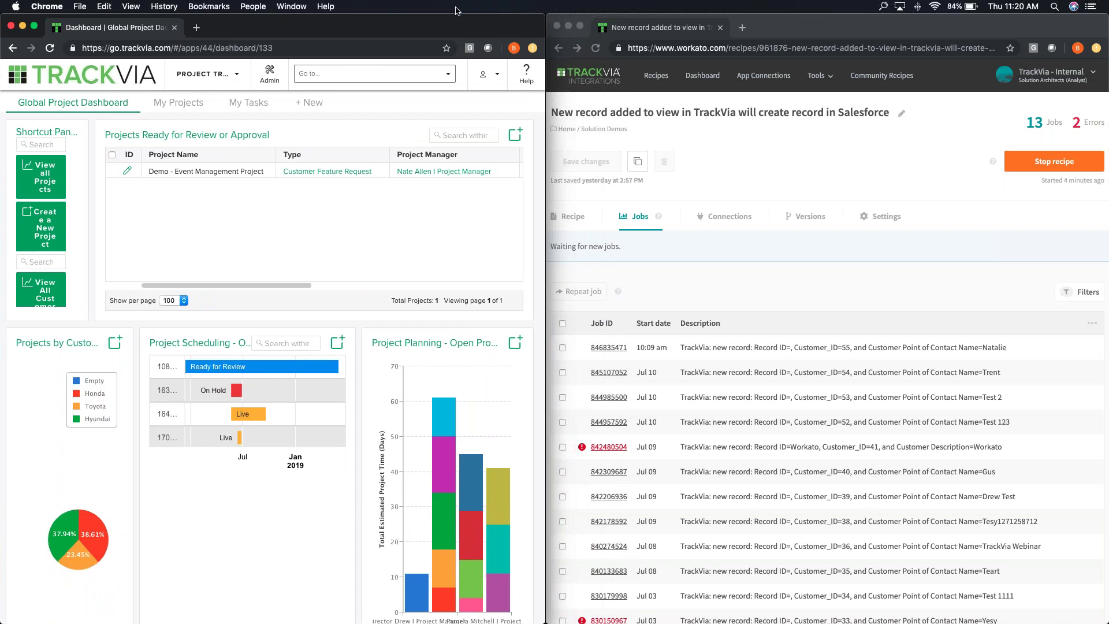
Step: Add a new customer record in TrackVia with the customer name Webinar 1 and save it
{"action": "scroll", "coordinate": [54, 201], "scroll_direction": "down", "scroll_amount": 1}
{"action": "left_click", "coordinate": [53, 202]}
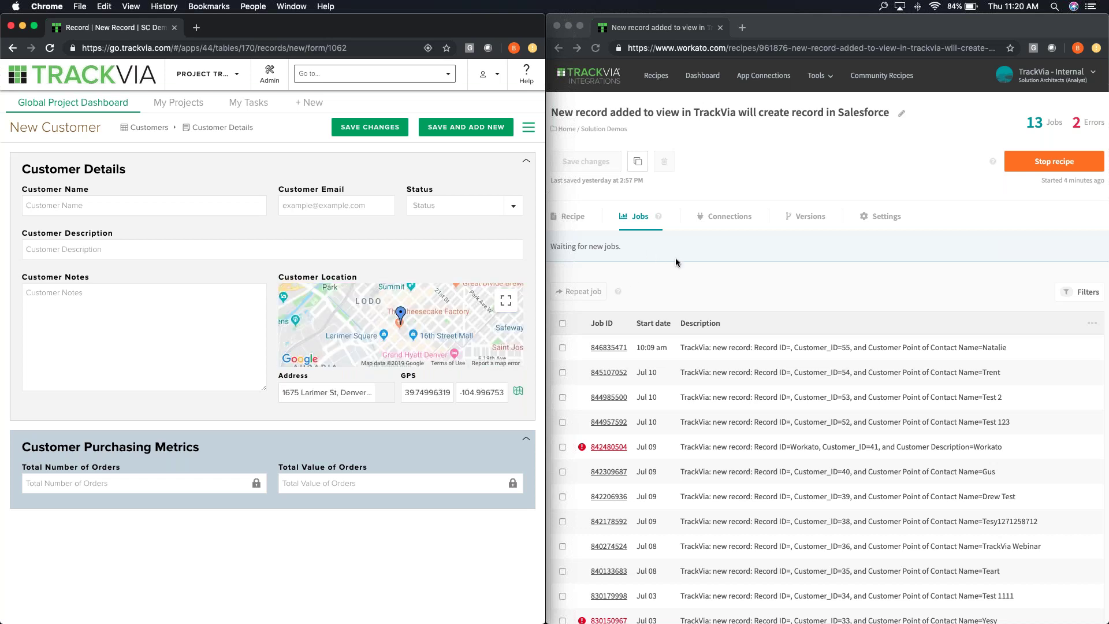
{"action": "left_click", "coordinate": [199, 209]}
{"action": "left_click", "coordinate": [199, 209]}
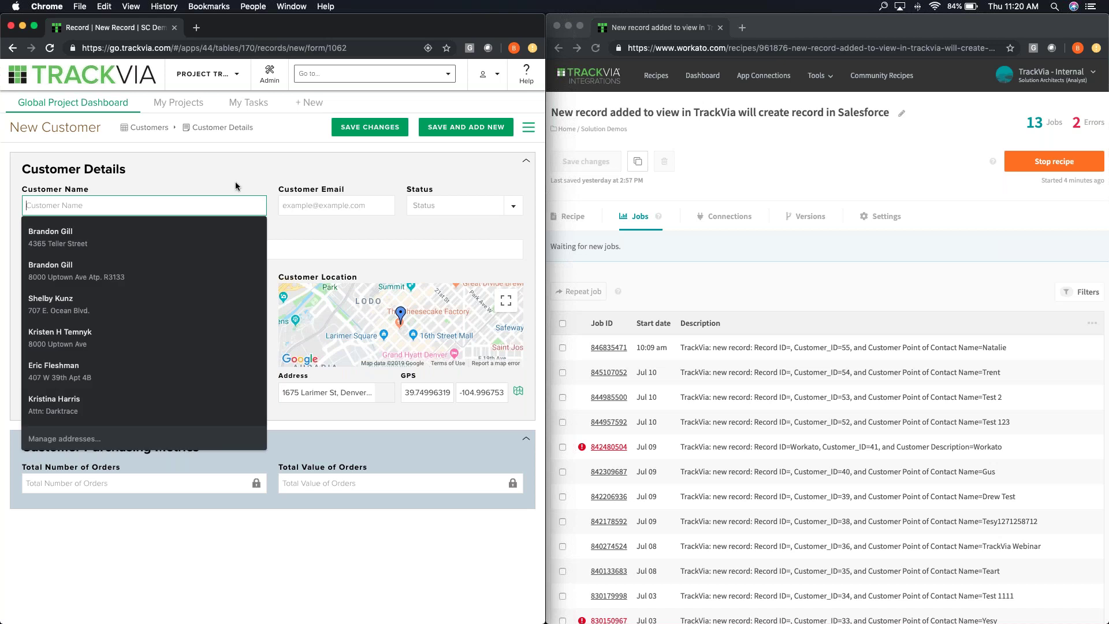
{"action": "type", "text": "Webiunar 1"}
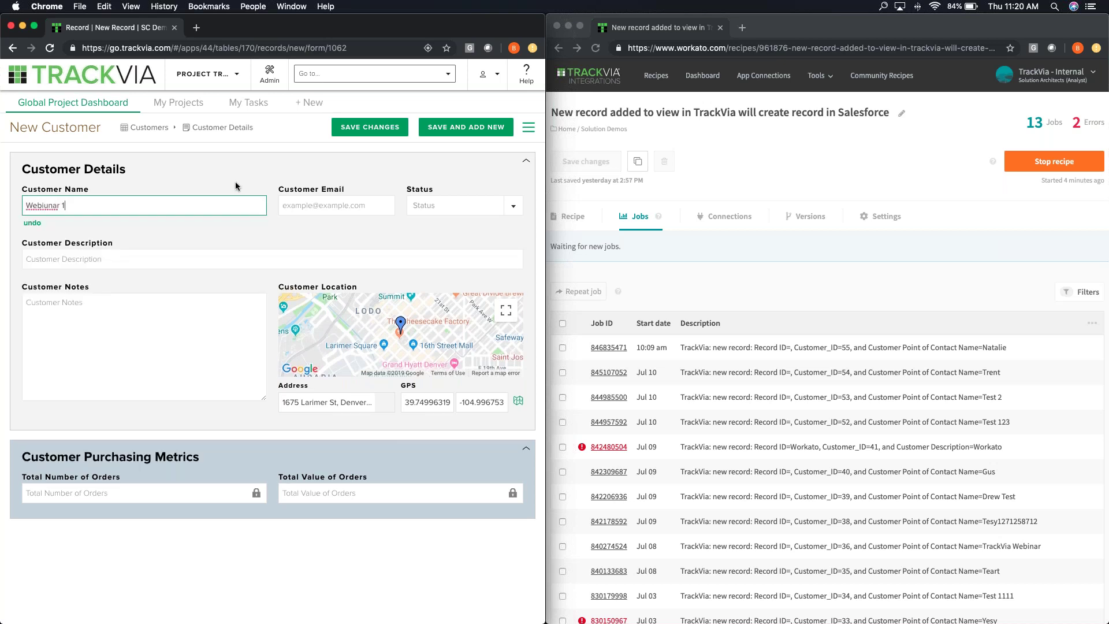
{"action": "right_click", "coordinate": [32, 205]}
{"action": "left_click", "coordinate": [61, 212]}
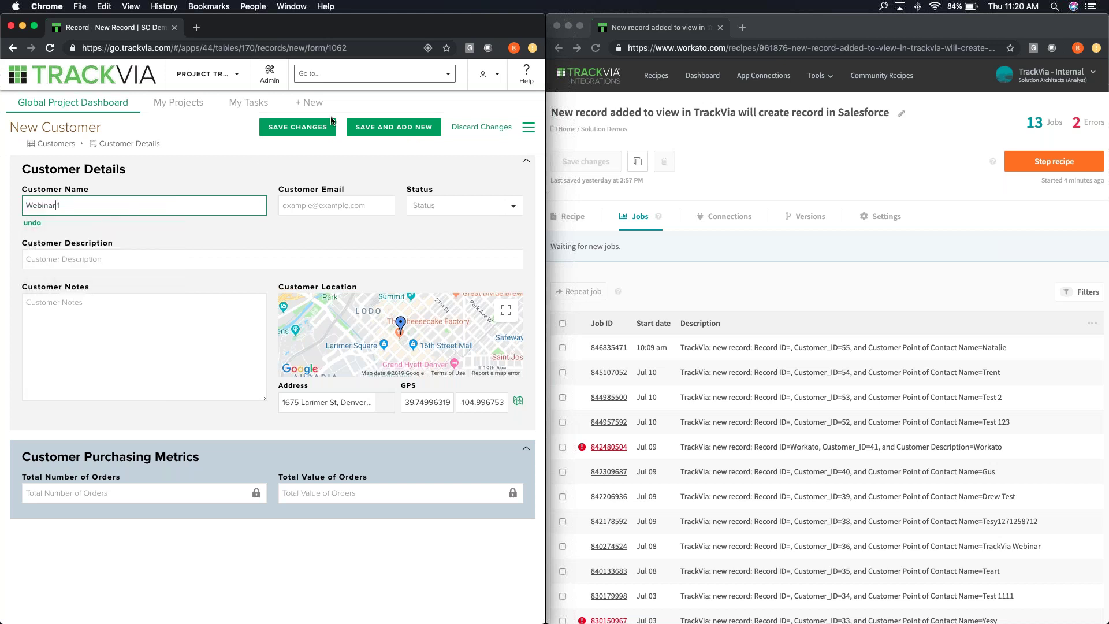
{"action": "left_click", "coordinate": [320, 131]}
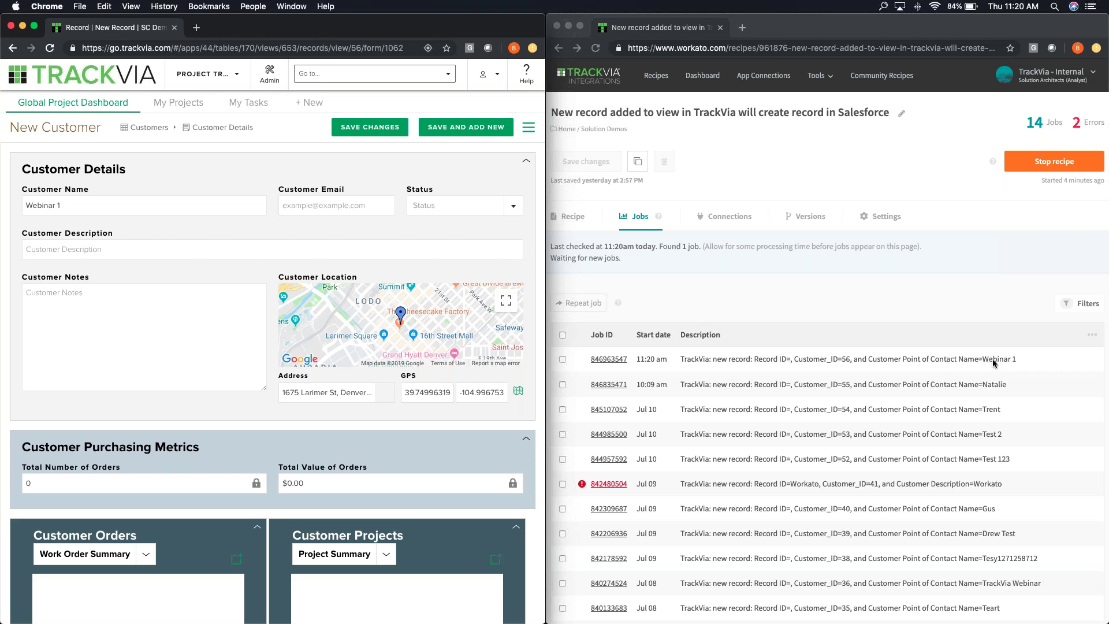
Step: Open the report of the new Webinar 1 job and inspect the TrackVia trigger's input, output and timing
{"action": "left_click", "coordinate": [592, 363]}
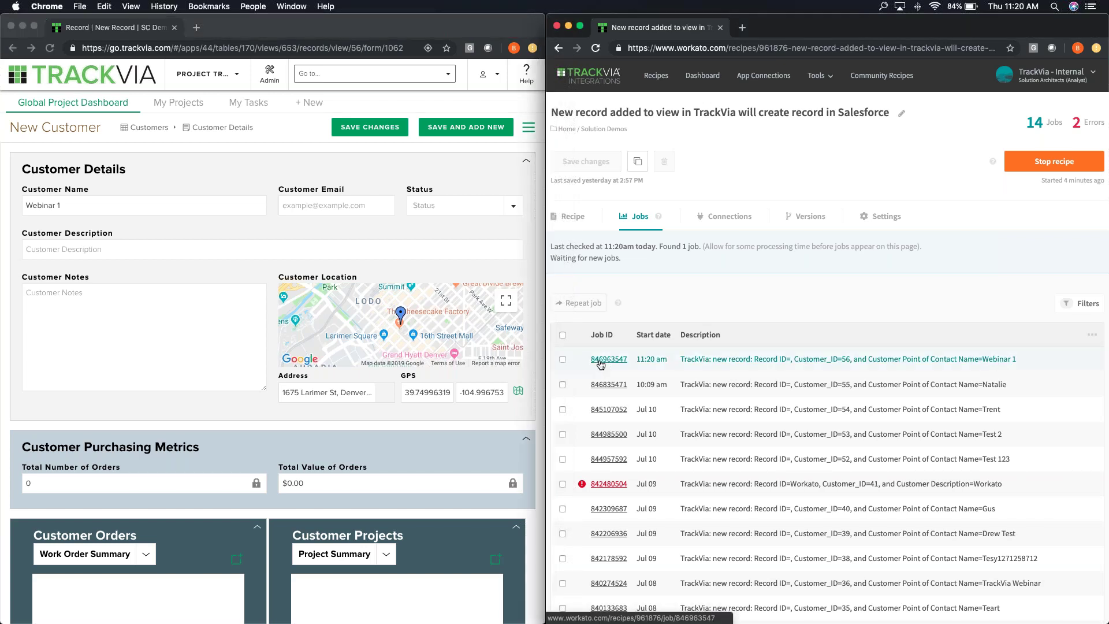
{"action": "left_click", "coordinate": [600, 360]}
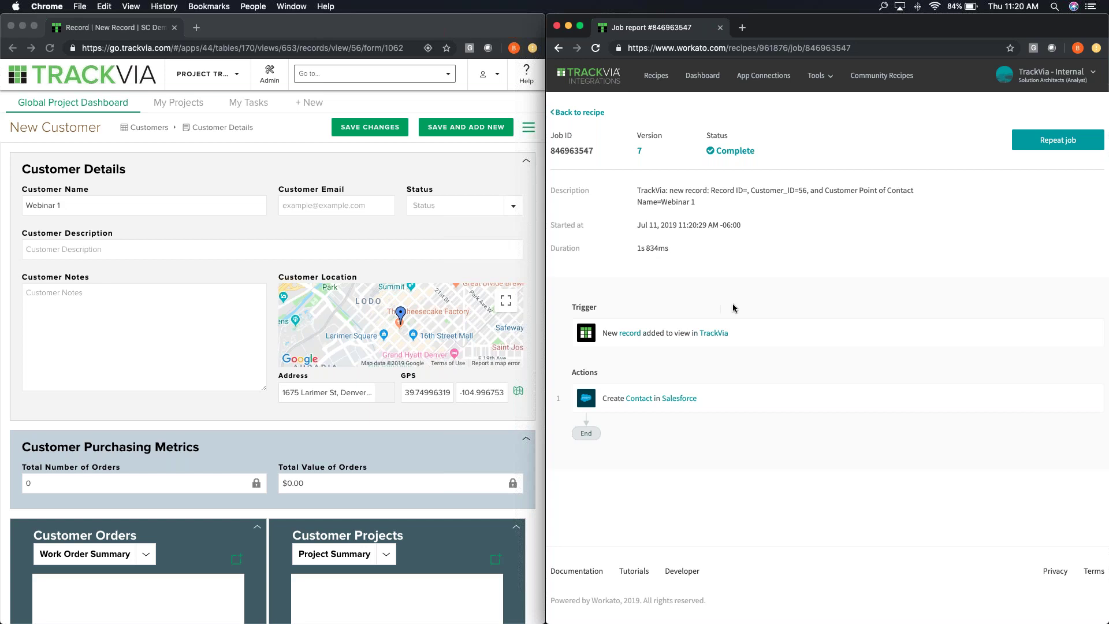
{"action": "left_click", "coordinate": [751, 335]}
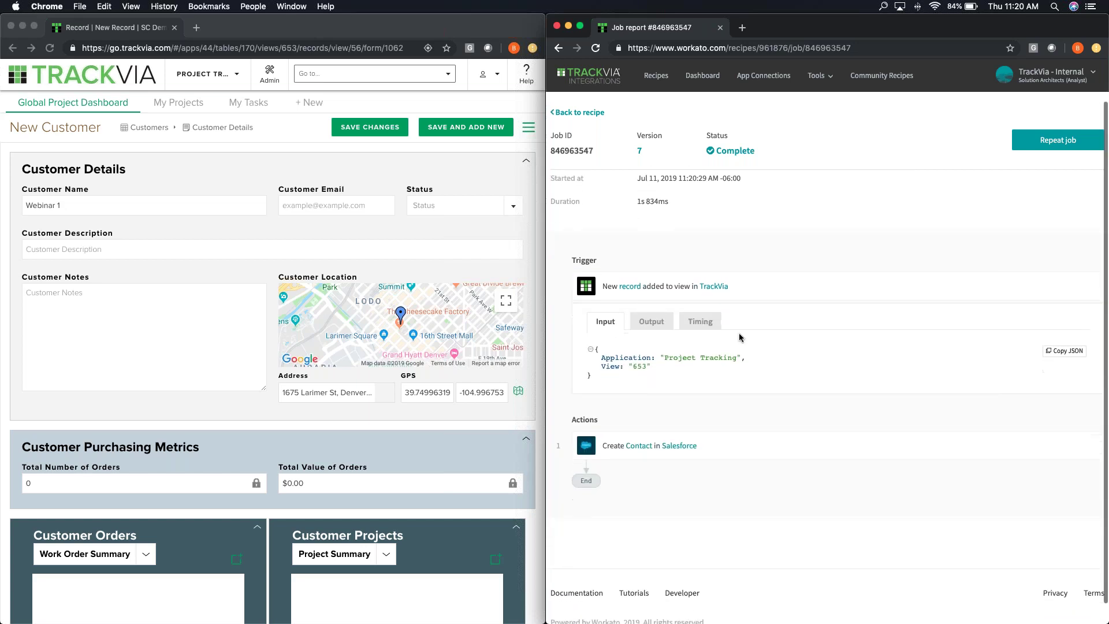
{"action": "left_click", "coordinate": [659, 324]}
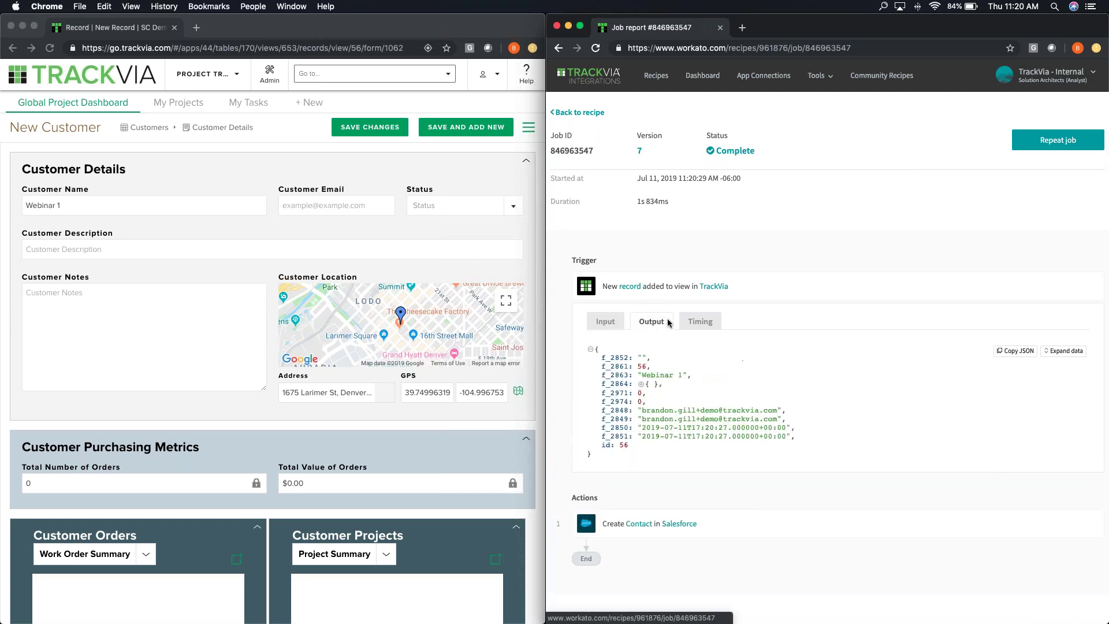
{"action": "left_click", "coordinate": [701, 323]}
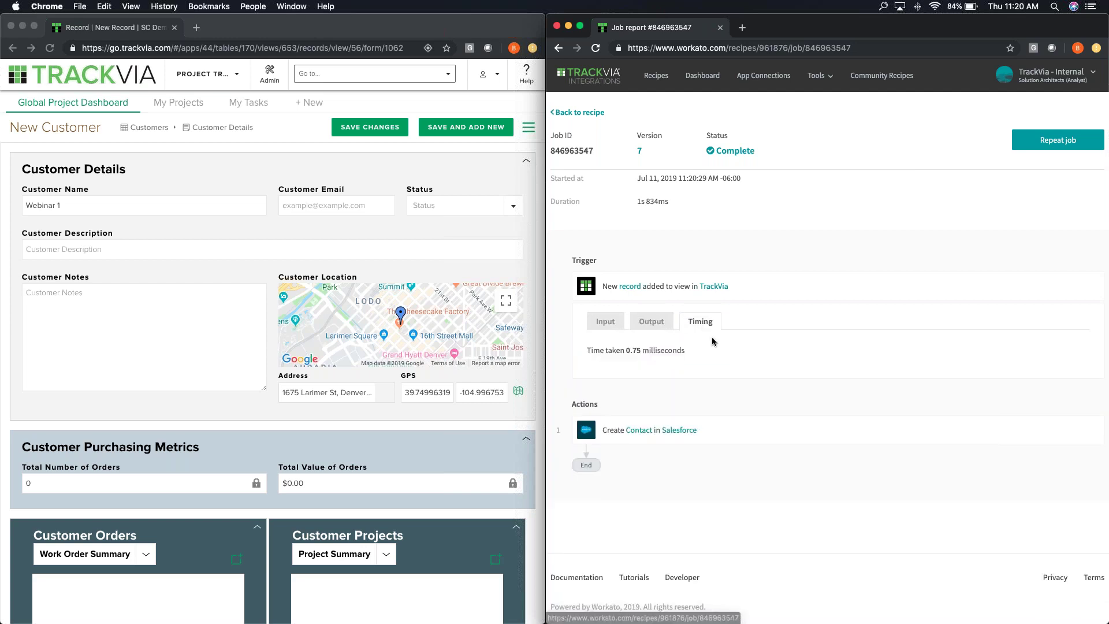
Step: Inspect the output and timing of the Salesforce Create Contact action, and recheck the trigger's output
{"action": "left_click", "coordinate": [720, 438]}
{"action": "scroll", "coordinate": [659, 376], "scroll_direction": "down", "scroll_amount": 3}
{"action": "left_click", "coordinate": [652, 360]}
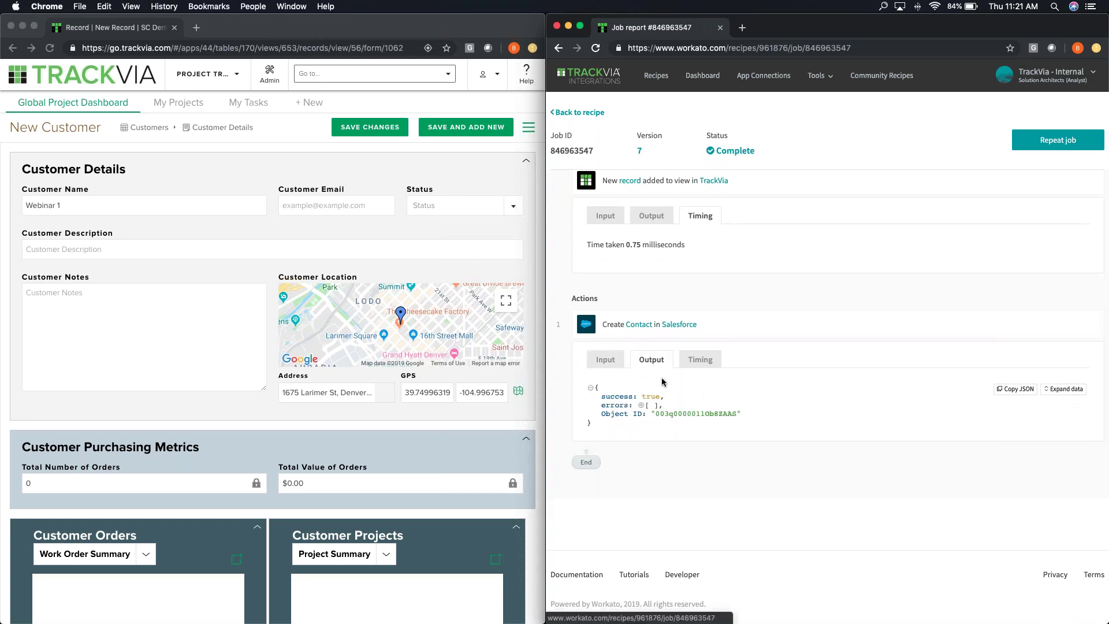
{"action": "left_click", "coordinate": [700, 360]}
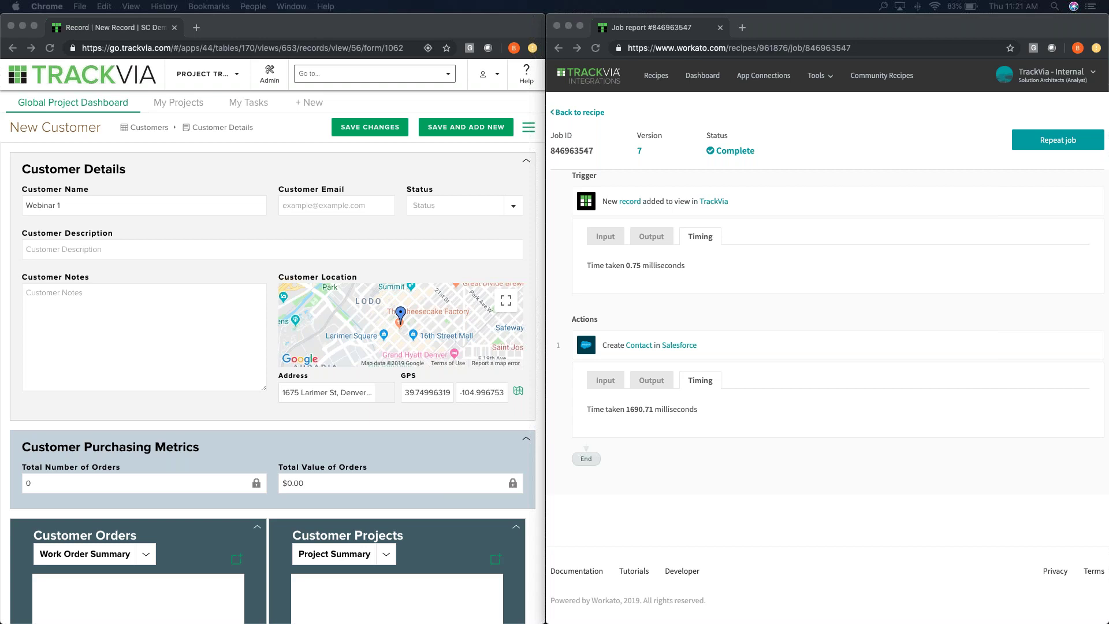
{"action": "left_click", "coordinate": [651, 237]}
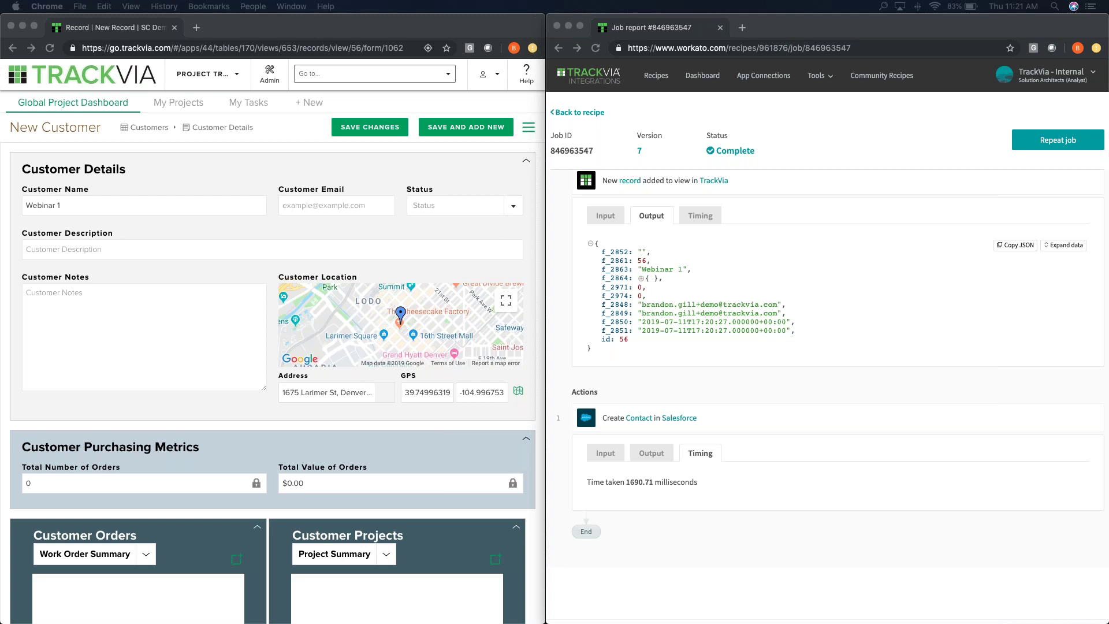
Step: Switch to Salesforce, open the Webinar 1 contact from the recent contacts and review its details
{"action": "left_click_drag", "start_coordinate": [3, 127], "coordinate": [558, 142]}
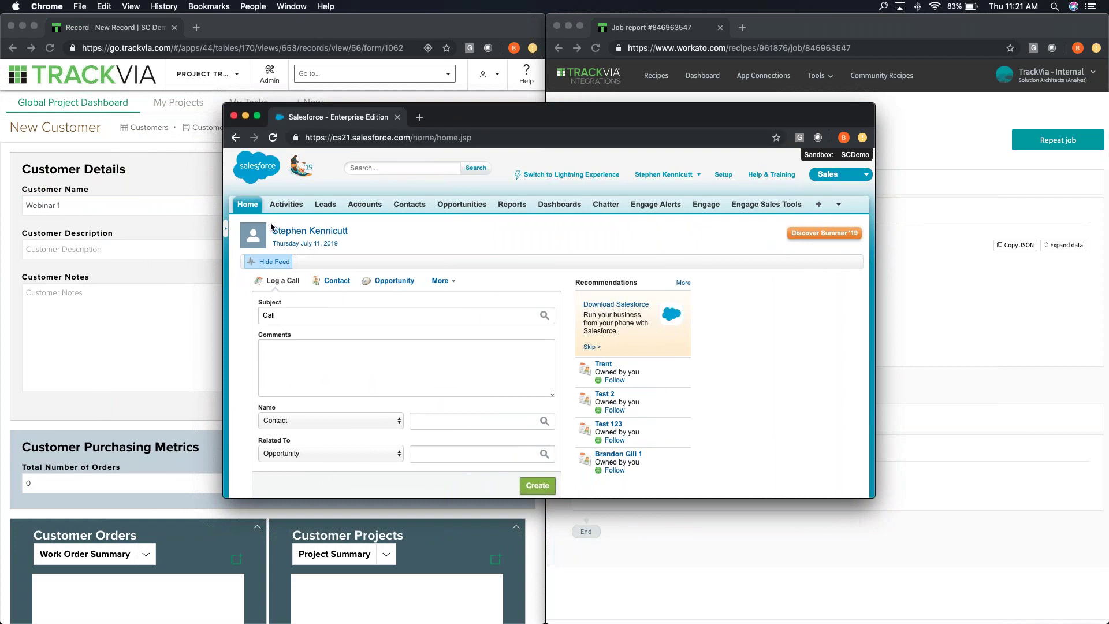
{"action": "left_click", "coordinate": [410, 210]}
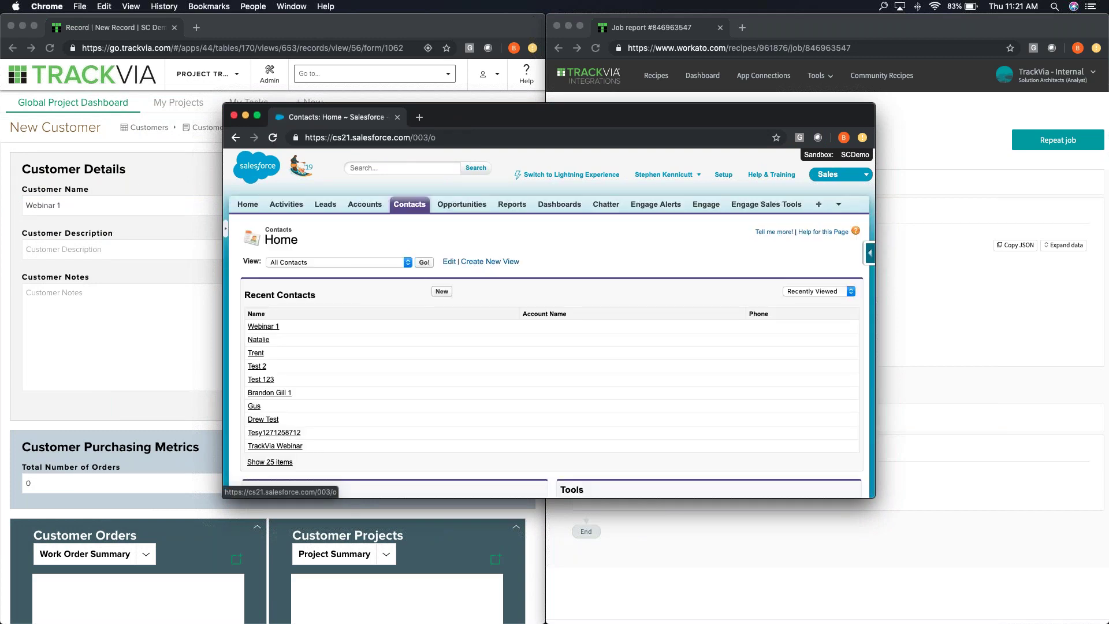
{"action": "left_click", "coordinate": [258, 327]}
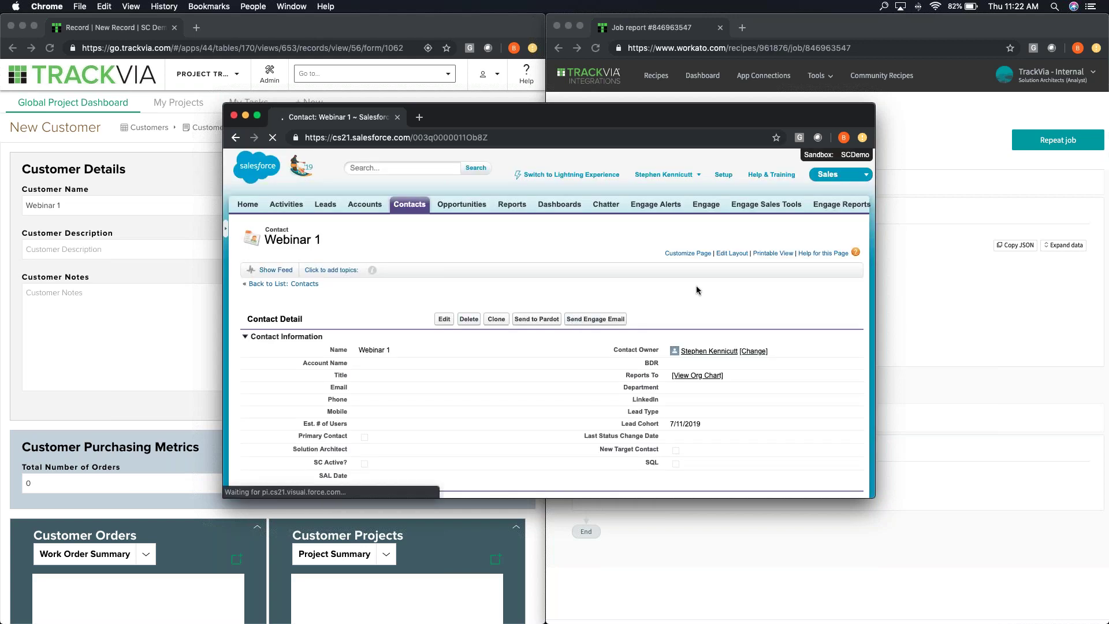
{"action": "scroll", "coordinate": [698, 289], "scroll_direction": "down", "scroll_amount": 2}
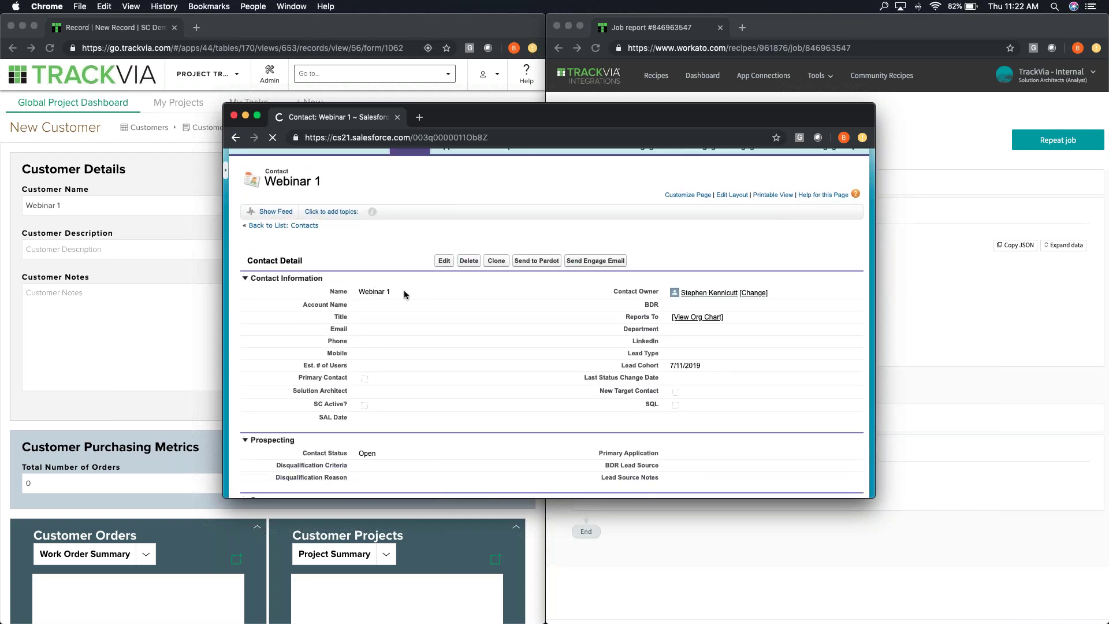
{"action": "scroll", "coordinate": [404, 295], "scroll_direction": "down", "scroll_amount": 1}
{"action": "scroll", "coordinate": [673, 353], "scroll_direction": "down", "scroll_amount": 1}
{"action": "scroll", "coordinate": [549, 318], "scroll_direction": "down", "scroll_amount": 5}
{"action": "scroll", "coordinate": [671, 348], "scroll_direction": "up", "scroll_amount": 3}
{"action": "left_click_drag", "start_coordinate": [568, 123], "coordinate": [0, 145]}
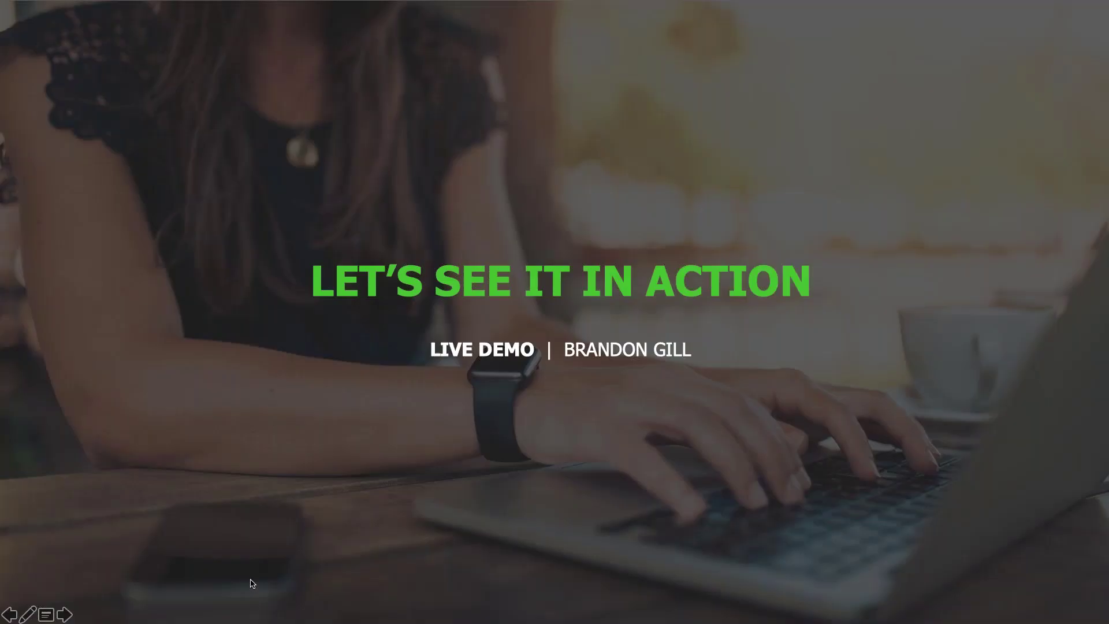
{"action": "key", "text": "Right"}
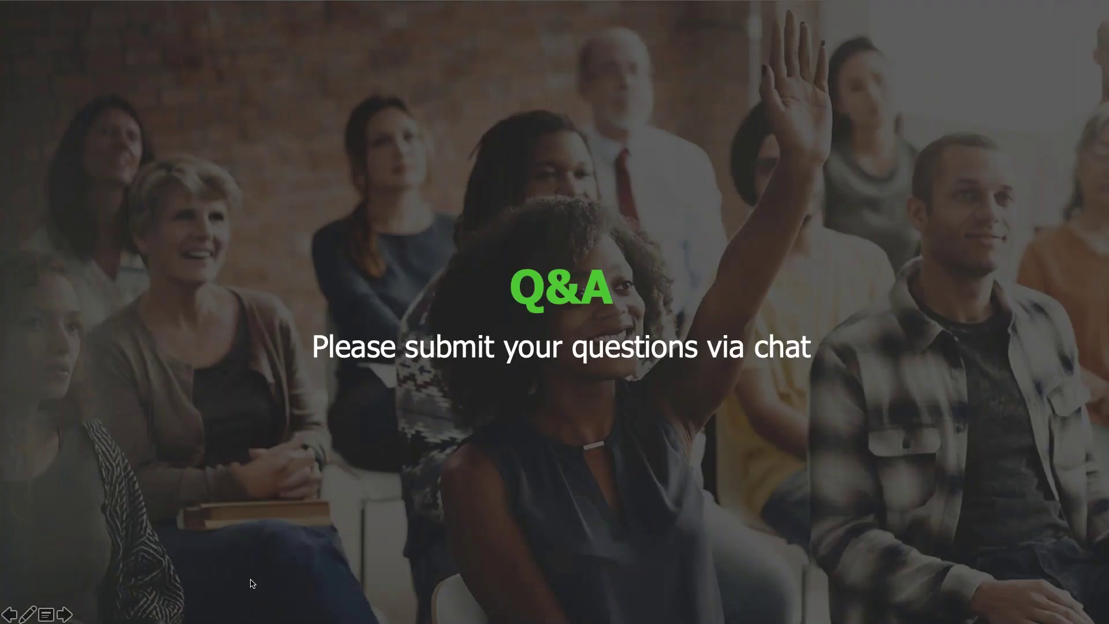